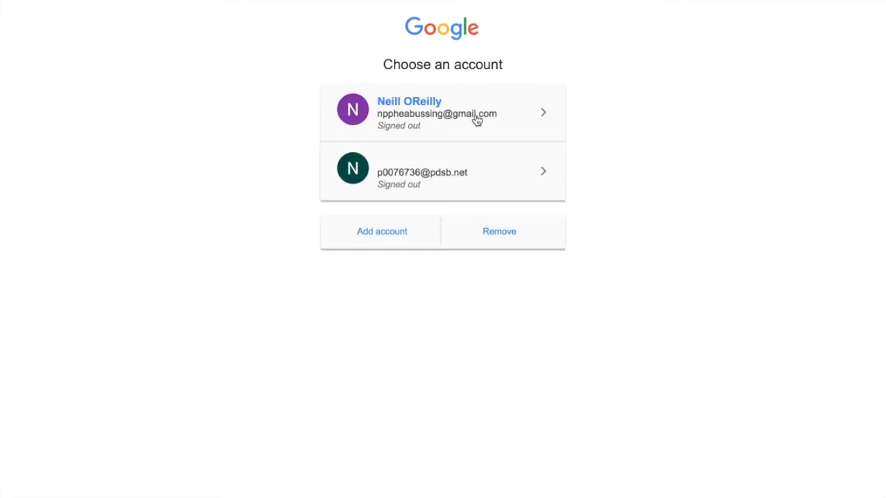
- Sign in to Google with the Peel District School Board account and open Google Drive
left_click(460, 178)
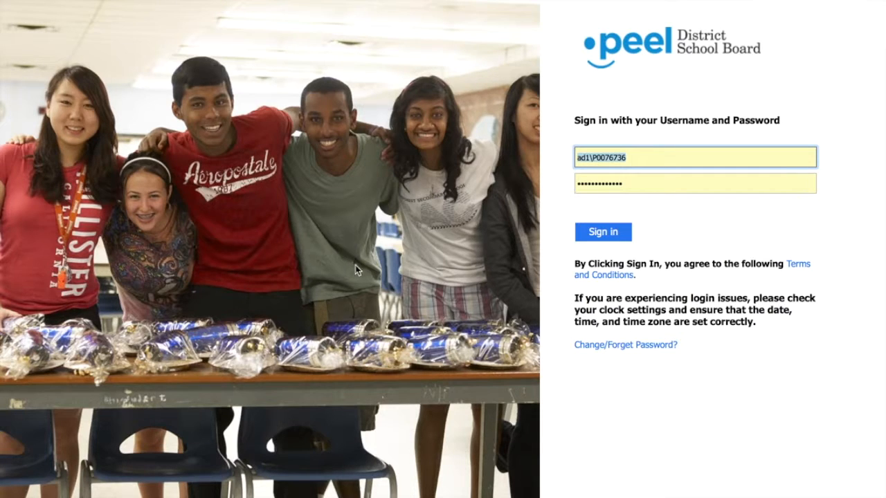
left_click(625, 237)
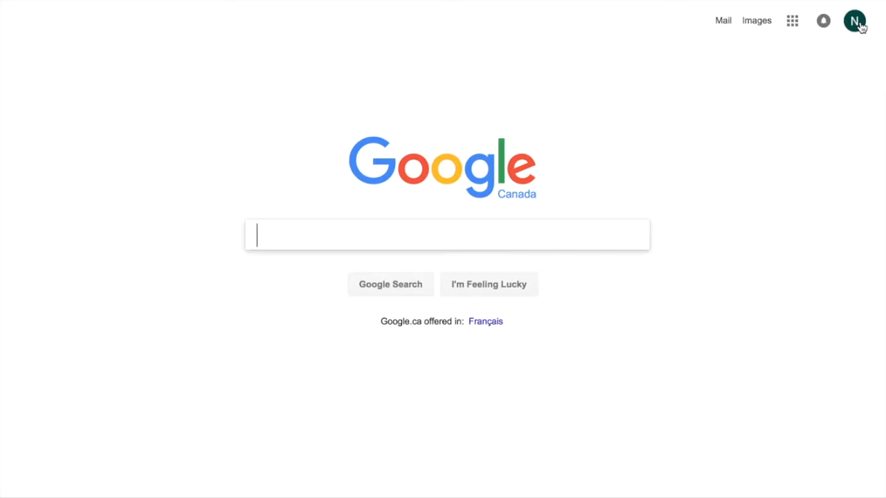
left_click(793, 22)
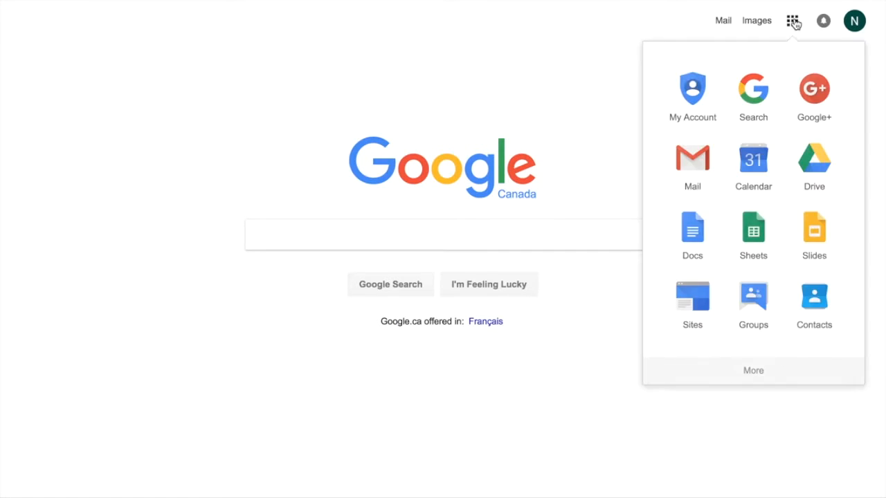
left_click(808, 160)
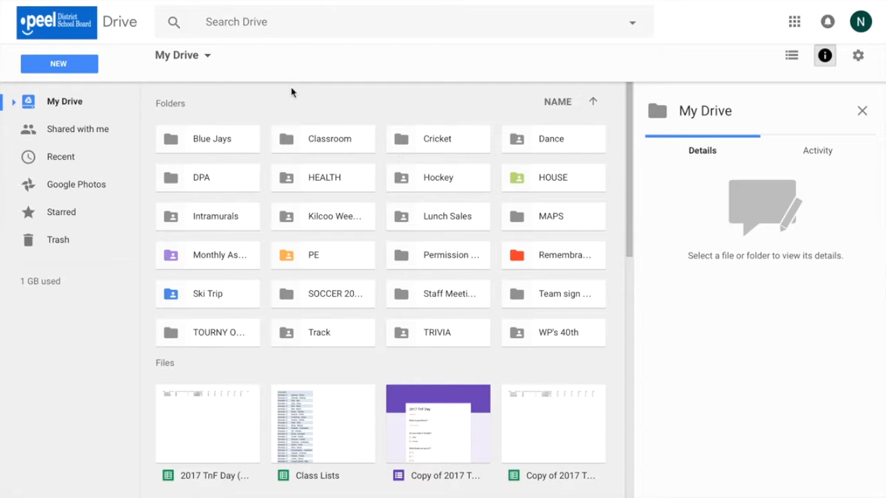
- Create a new blank Google Form in My Drive
left_click(207, 60)
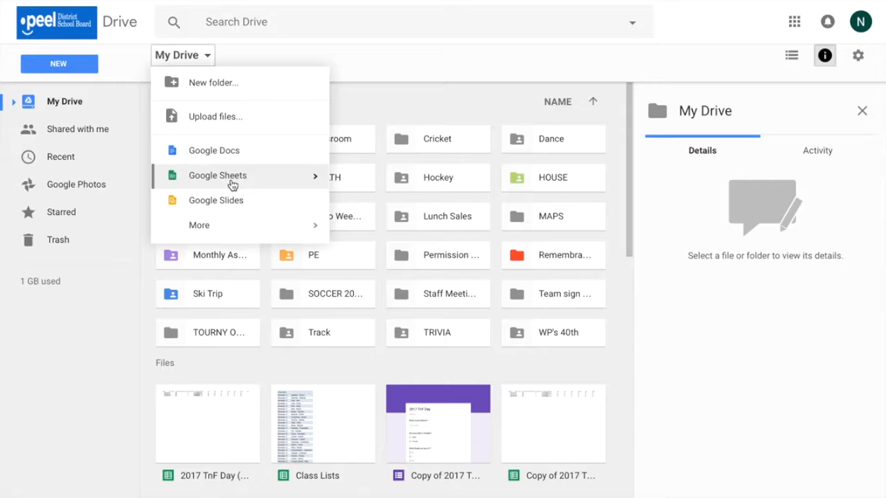
mouse_move(241, 223)
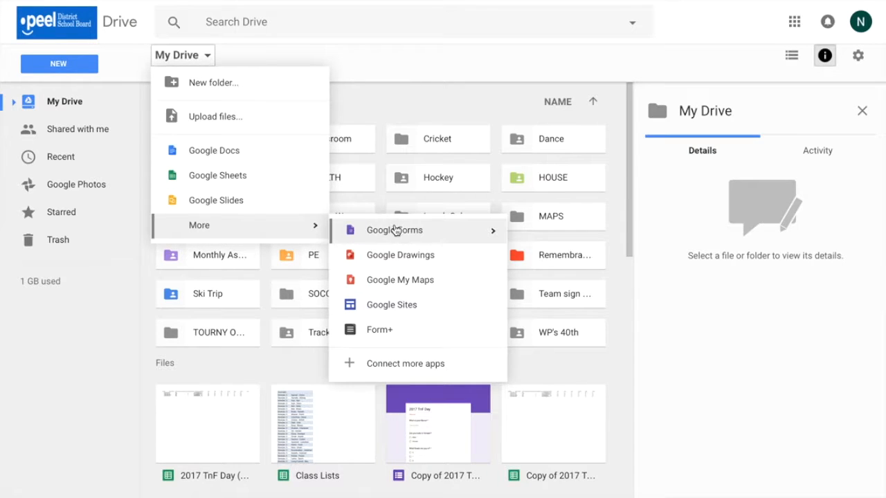
left_click(400, 230)
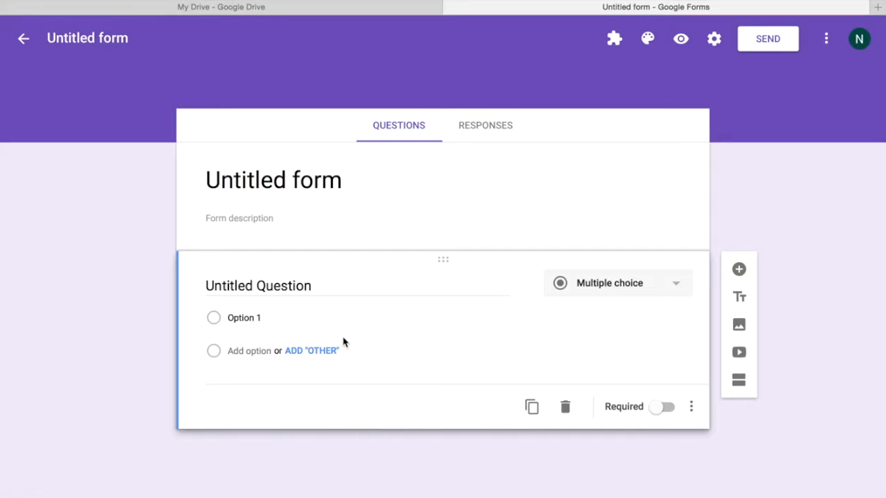
- Title the form "Learning about Google Forms"
left_click(307, 183)
type("Learn")
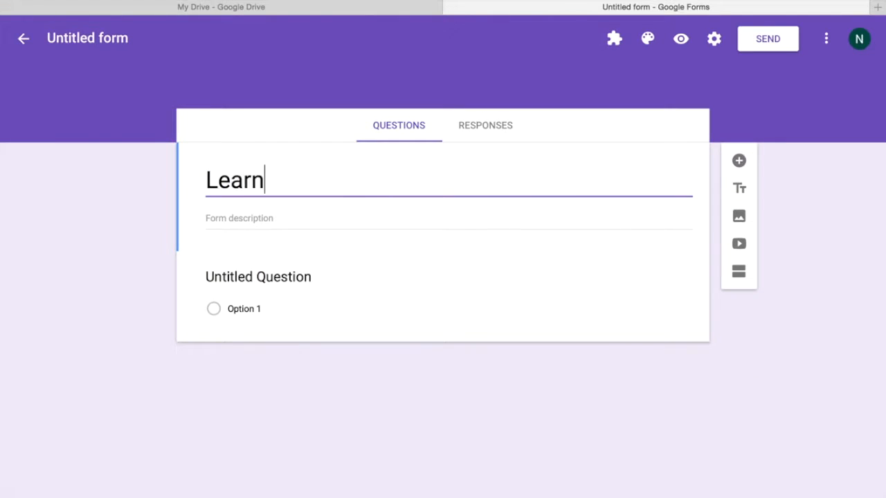
type("ing about Foo")
key("BackSpace")
key("BackSpace")
key("BackSpace")
type("Google Forms")
- Add the form description "trying to help staff make work easier!" and name the file "Learning about Google Forms" to match the form title
left_click(269, 217)
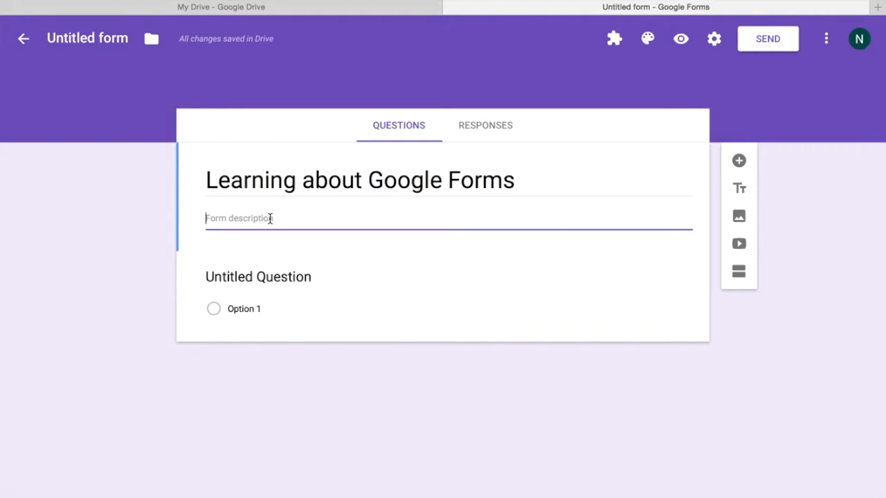
type("trying to help staff mak")
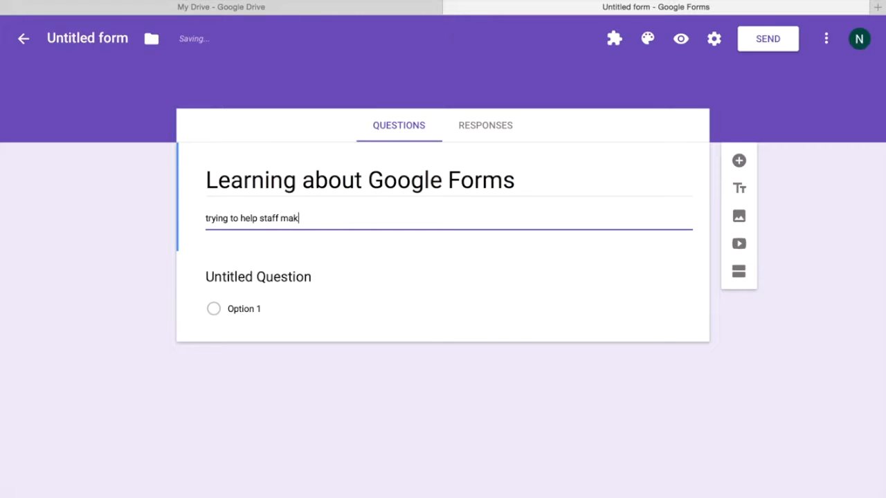
type("e work easier!")
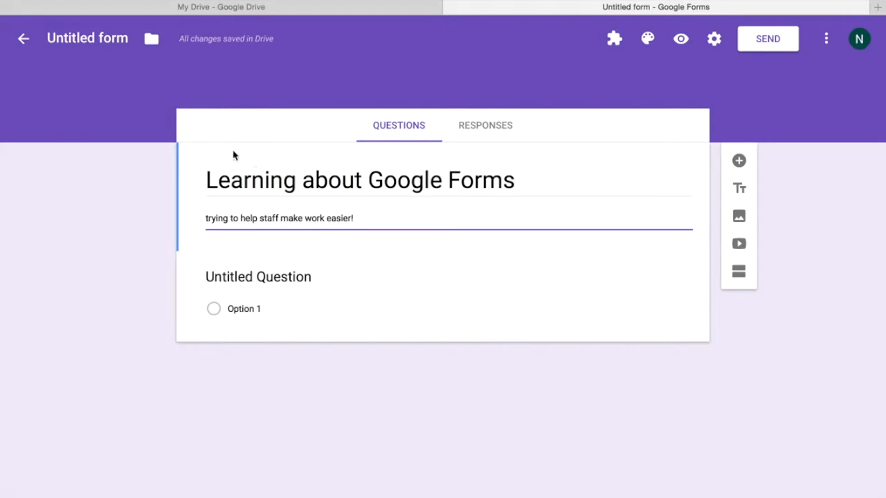
left_click(111, 38)
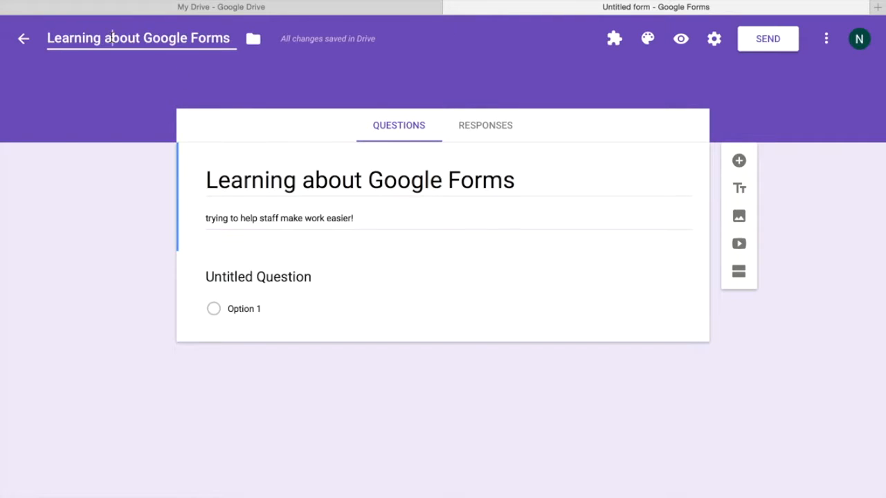
left_click(110, 220)
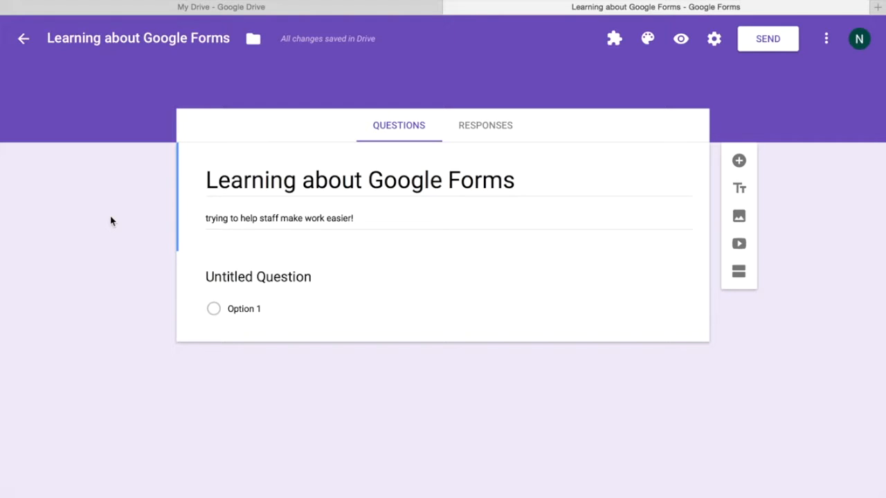
- Set up the first question as "What is your name?" with a short answer and make it required
left_click(265, 279)
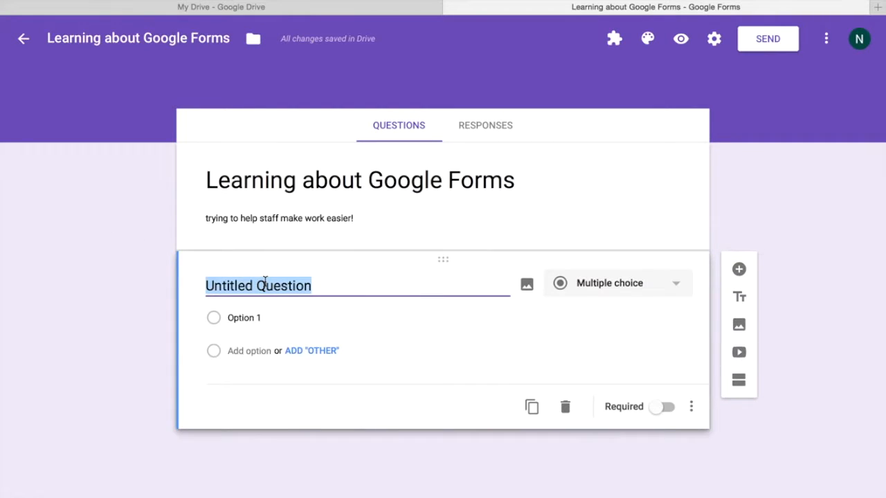
type("What is your ")
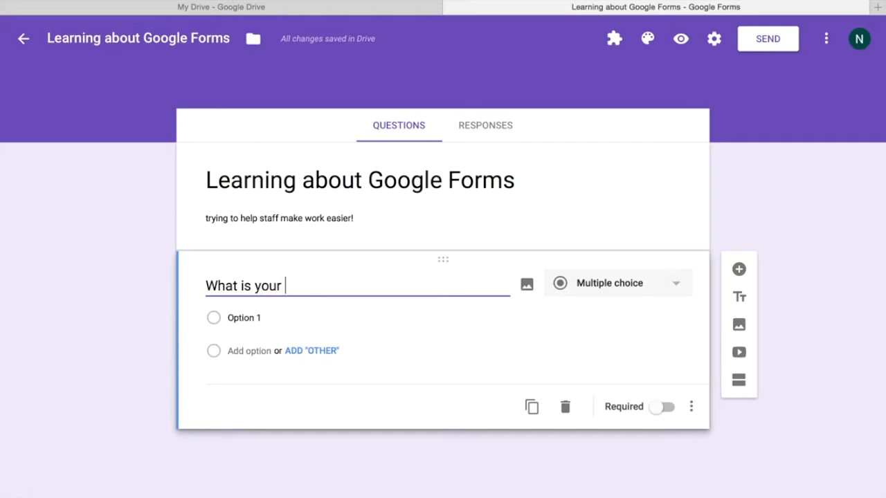
type("name?")
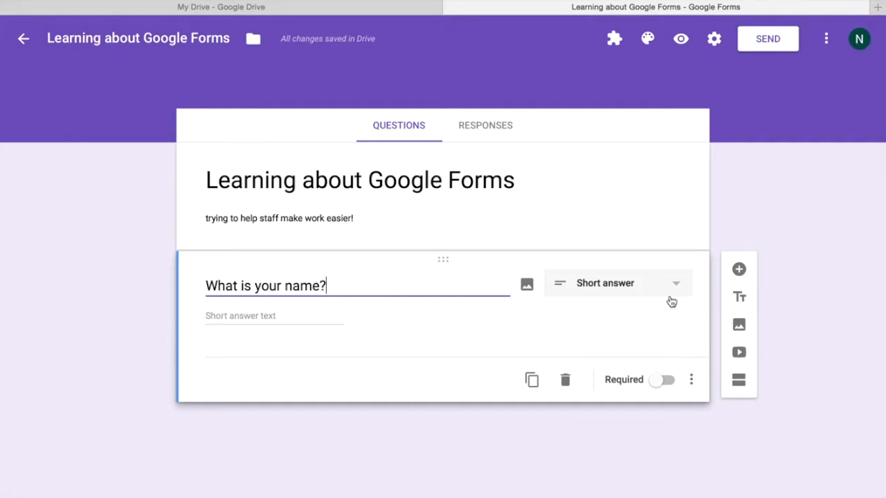
left_click(253, 315)
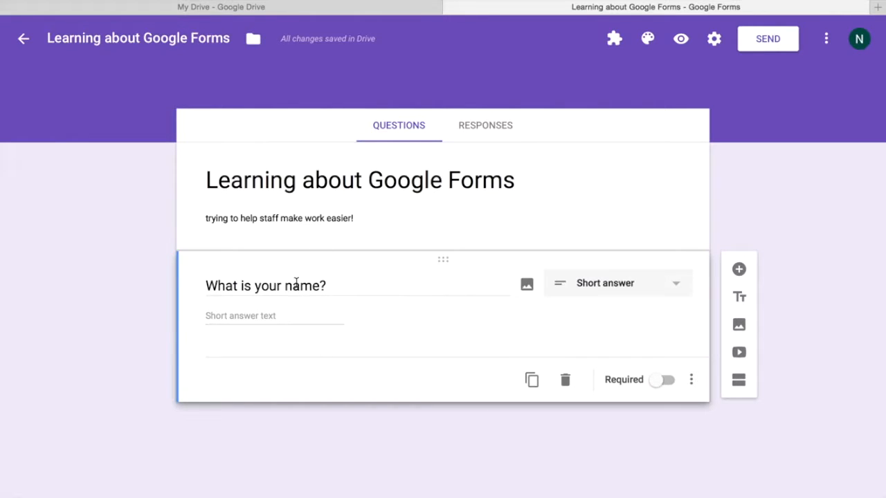
left_click(663, 381)
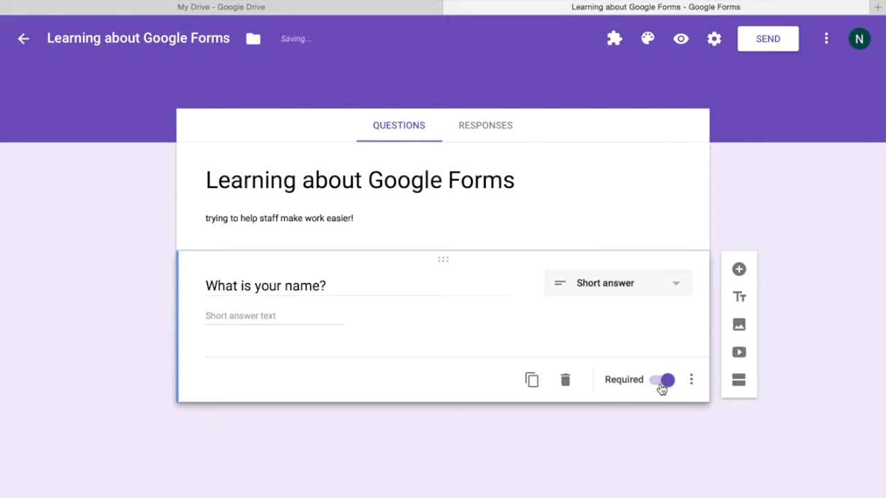
- Add a second question reading "What class are you in?" below the name question
left_click(739, 270)
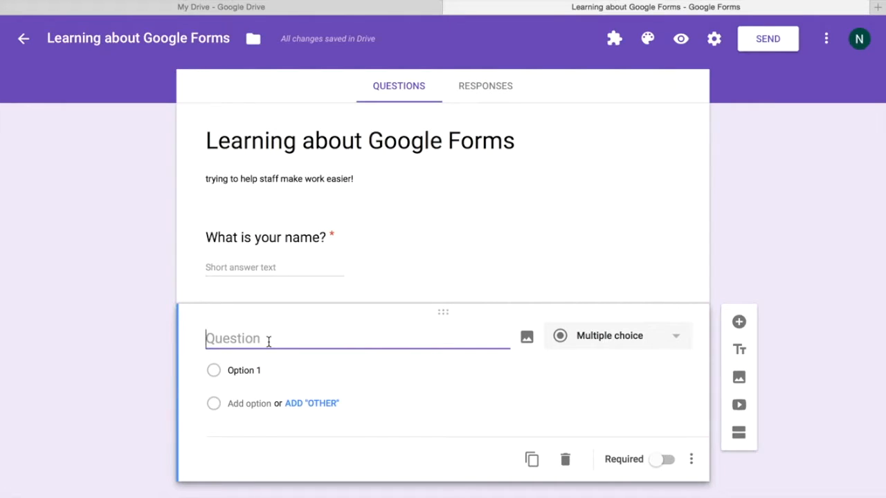
type("What cl")
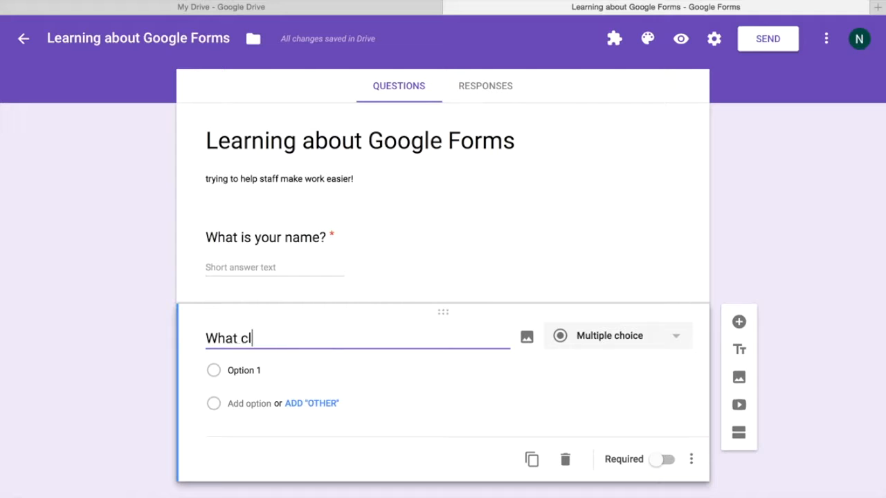
type("ass are you ing?")
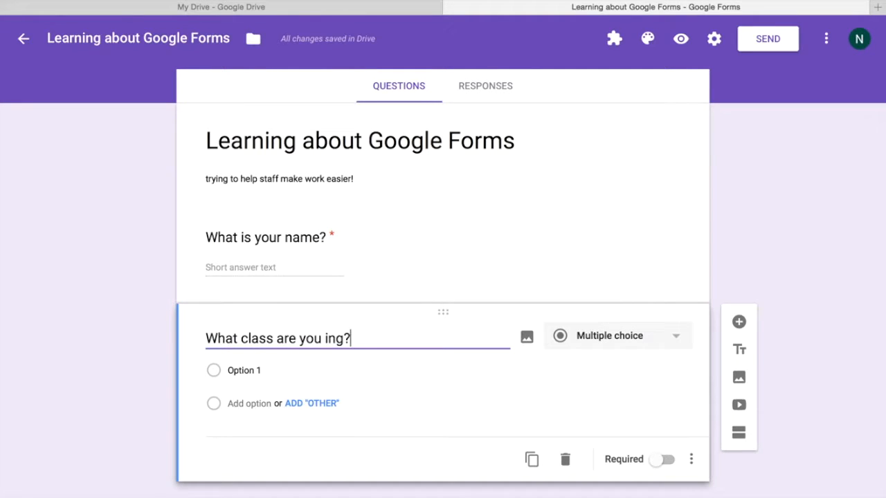
key("BackSpace")
key("BackSpace")
type("?")
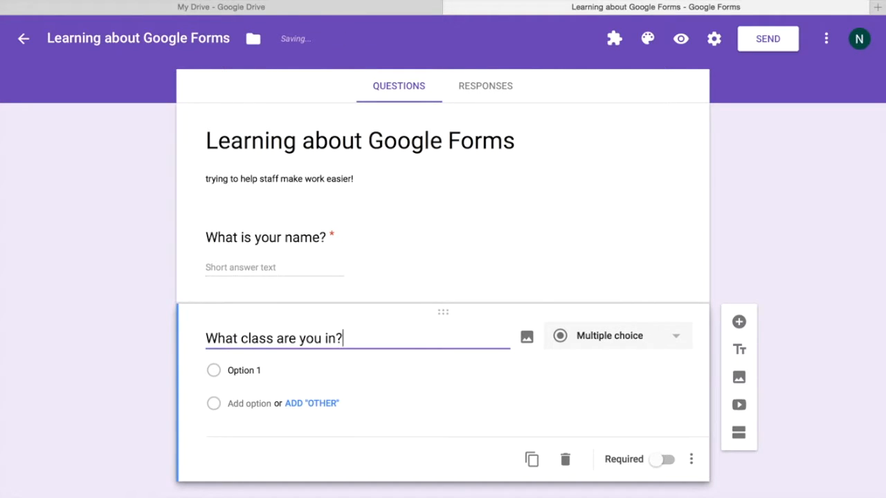
- Set the answer type of the class question to Short answer
left_click(255, 369)
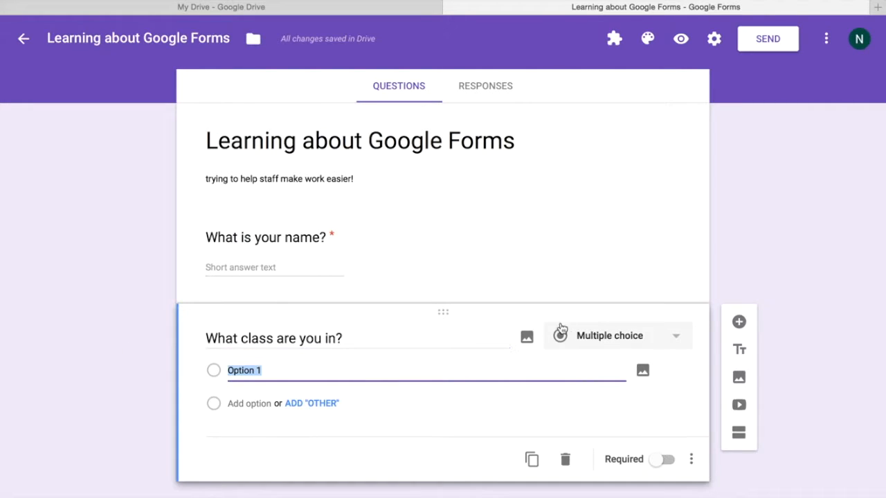
left_click(587, 336)
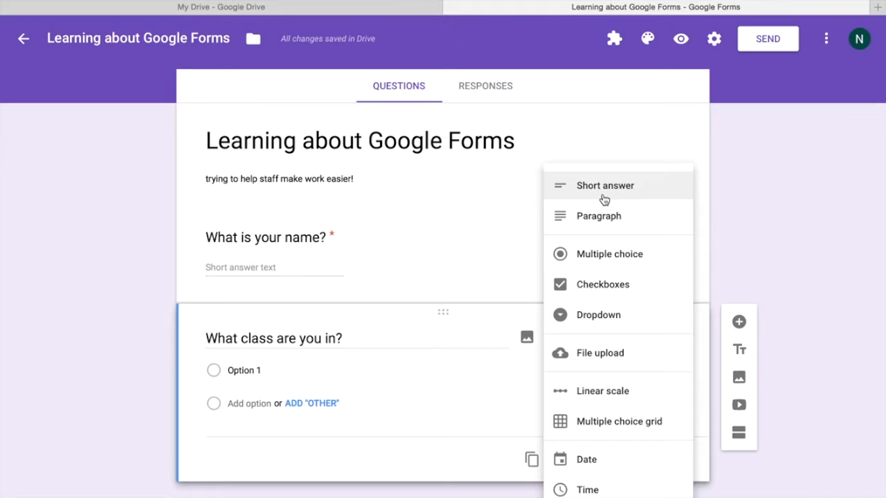
left_click(602, 194)
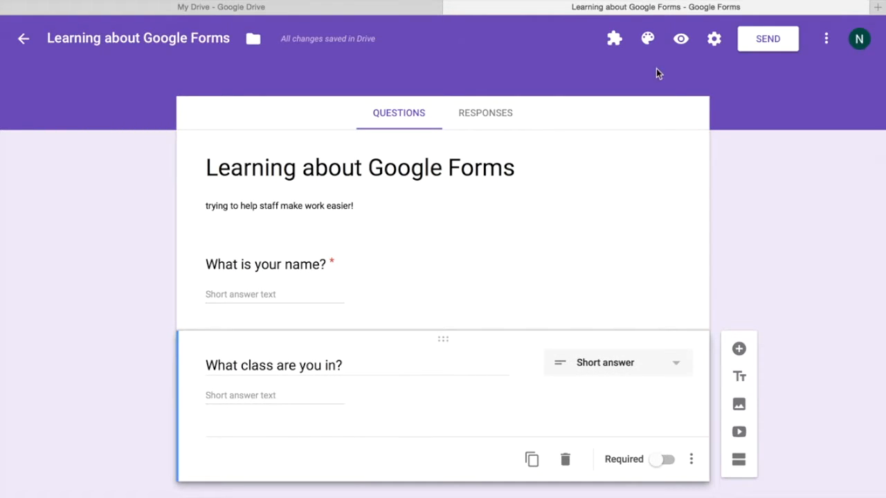
- Preview the form and try answering the class question with "601" and the same number spelled out in words, clearing each answer
left_click(680, 39)
left_click(277, 405)
type("601")
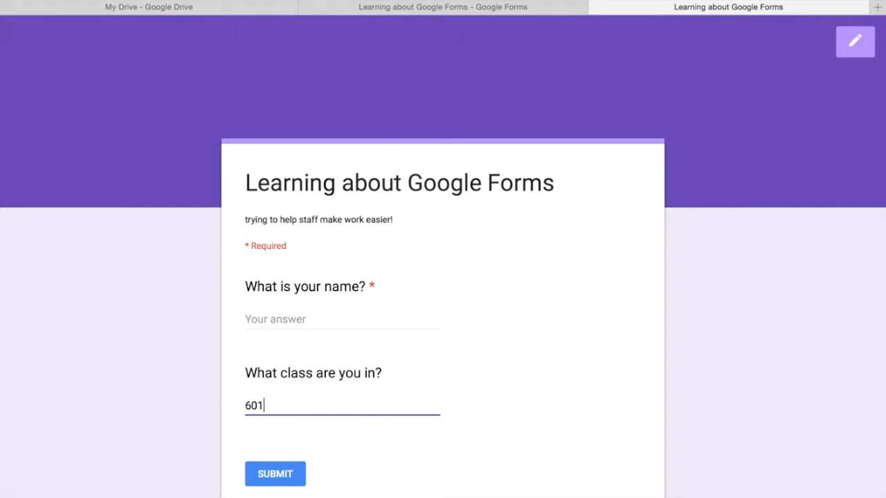
key("BackSpace")
key("BackSpace")
key("BackSpace")
type("six")
key("BackSpace")
type("x oh! one")
key("BackSpace")
key("BackSpace")
key("BackSpace")
key("BackSpace")
key("BackSpace")
key("BackSpace")
key("BackSpace")
key("BackSpace")
key("BackSpace")
key("BackSpace")
key("BackSpace")
- Try a teacher's name and "Rm. 115" as class answers, clear them, and close the preview
type("Mr. Gagne")
key("BackSpace")
key("BackSpace")
key("BackSpace")
key("BackSpace")
key("BackSpace")
key("BackSpace")
key("BackSpace")
key("BackSpace")
key("BackSpace")
type("Rm. 115")
key("BackSpace")
key("BackSpace")
key("BackSpace")
key("BackSpace")
key("BackSpace")
key("BackSpace")
key("BackSpace")
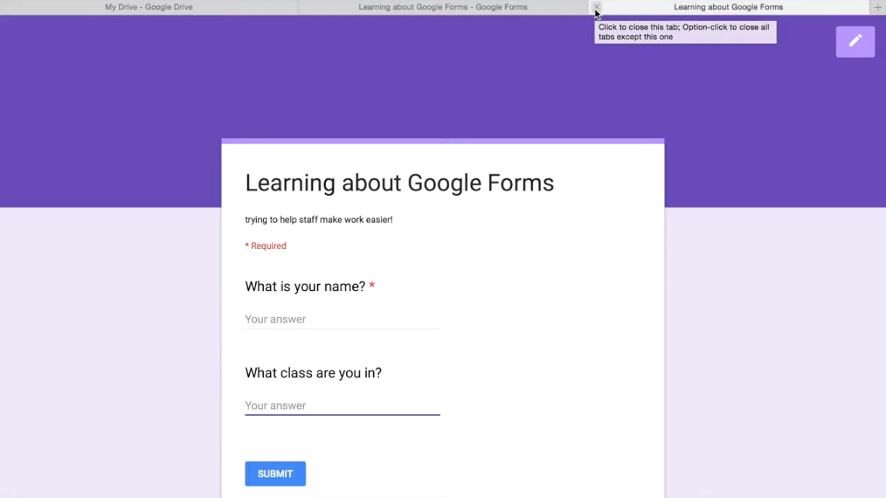
left_click(595, 9)
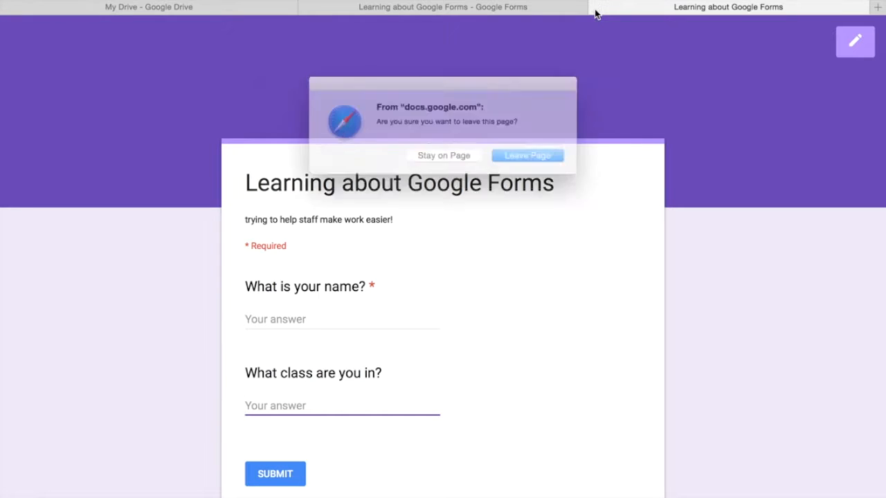
left_click(532, 158)
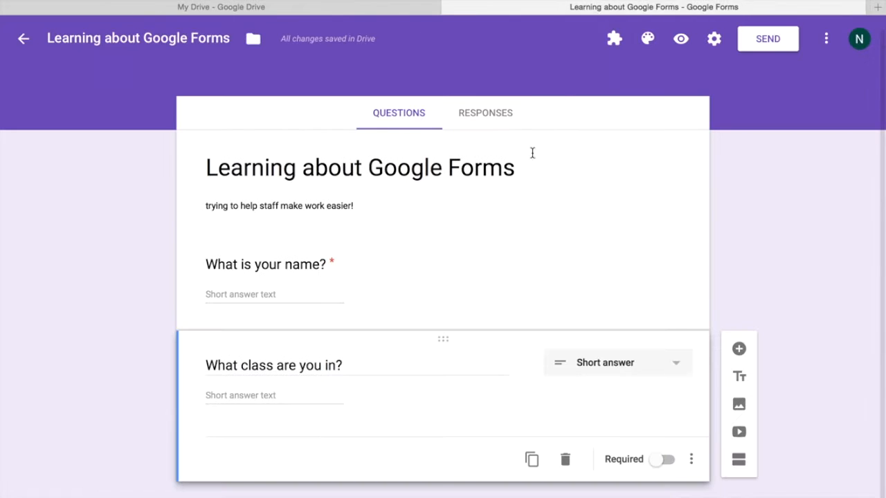
- Change the class question to a Dropdown with the options 601, 602 and 603
left_click(624, 363)
left_click(614, 317)
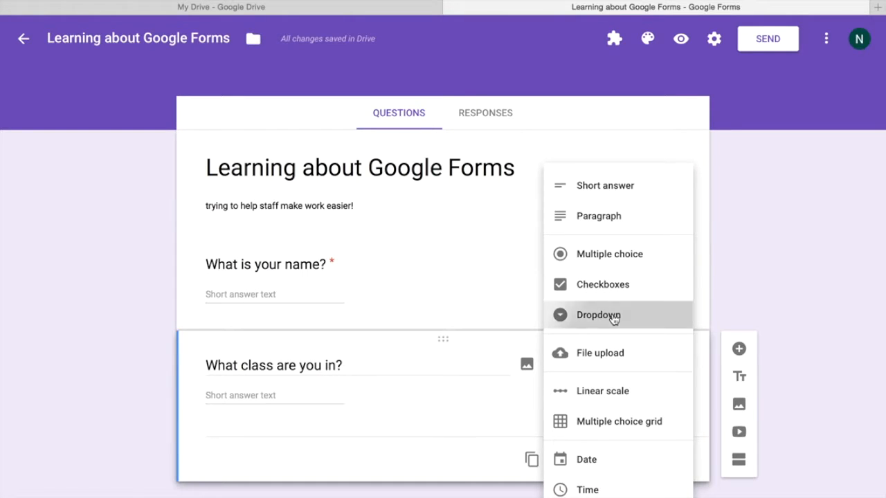
left_click(239, 398)
type("601")
key("Return")
type("602")
key("Return")
type("603")
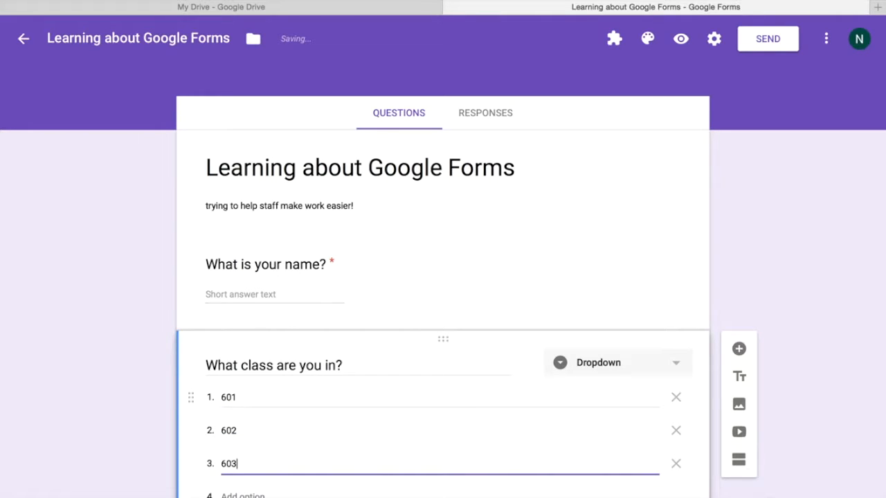
left_click(114, 412)
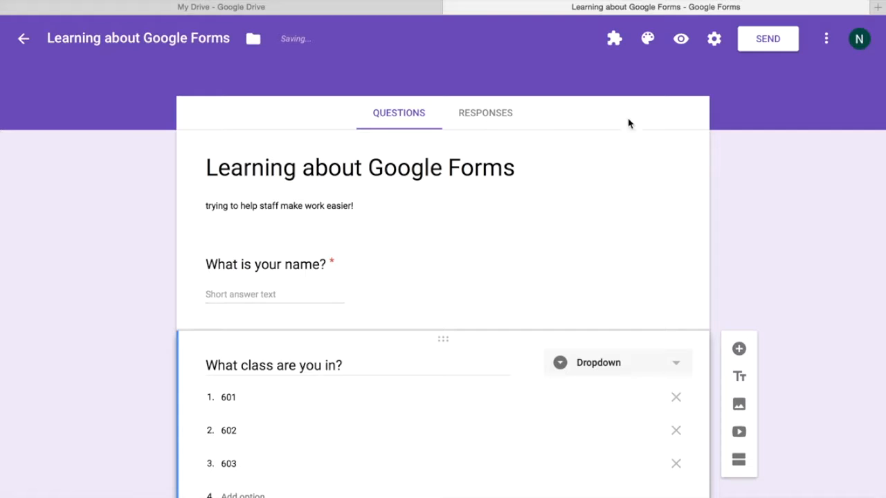
- Preview the form and choose 602 as the answer to the class question
left_click(680, 38)
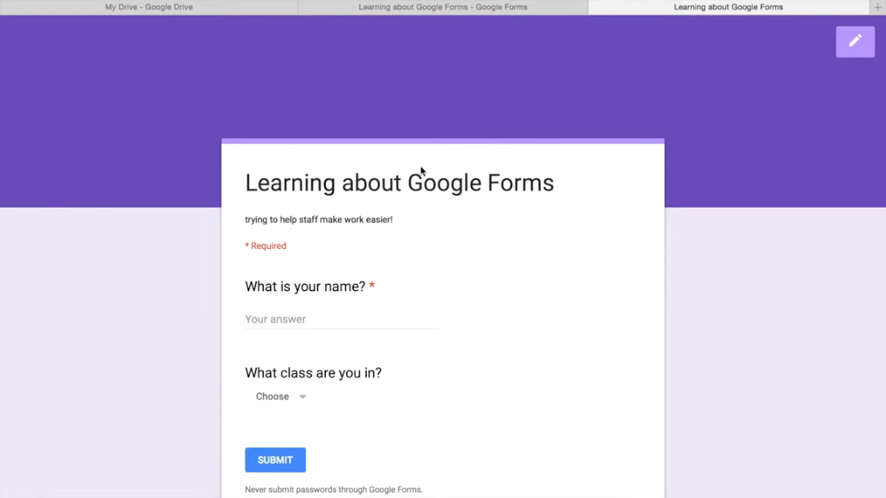
left_click(296, 396)
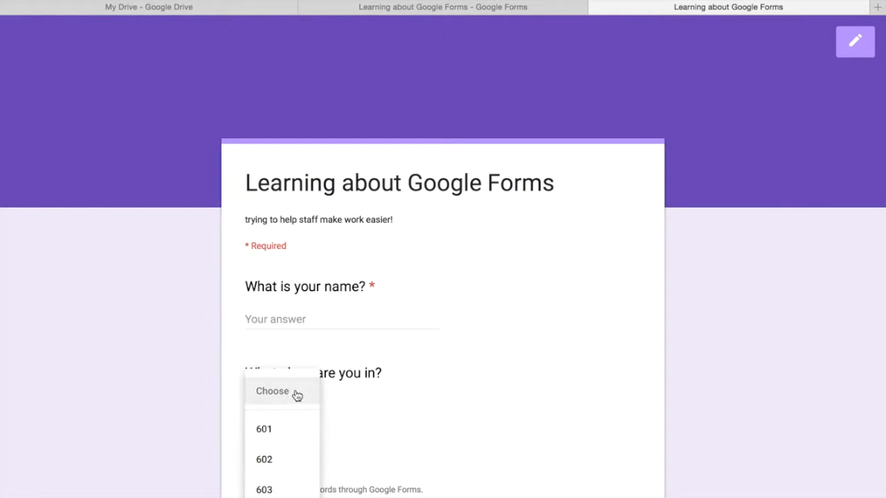
left_click(274, 459)
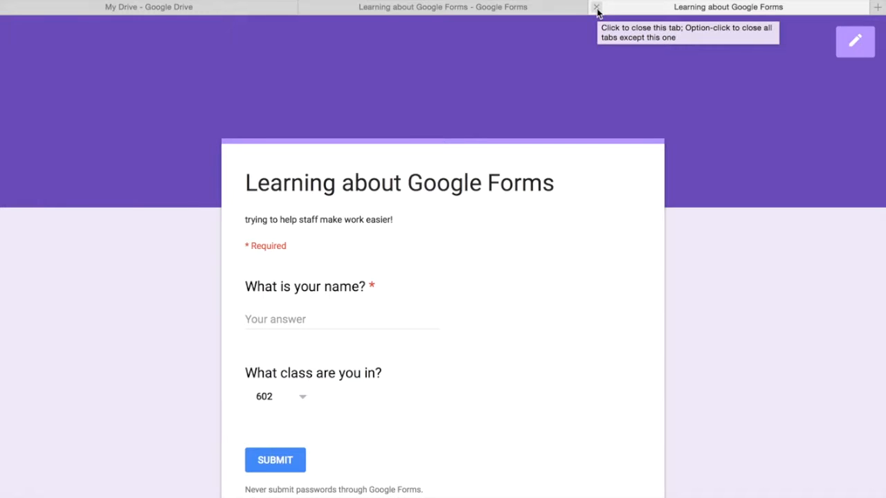
- Close the form preview, leaving its page, and make the "What class are you in?" question required
left_click(595, 8)
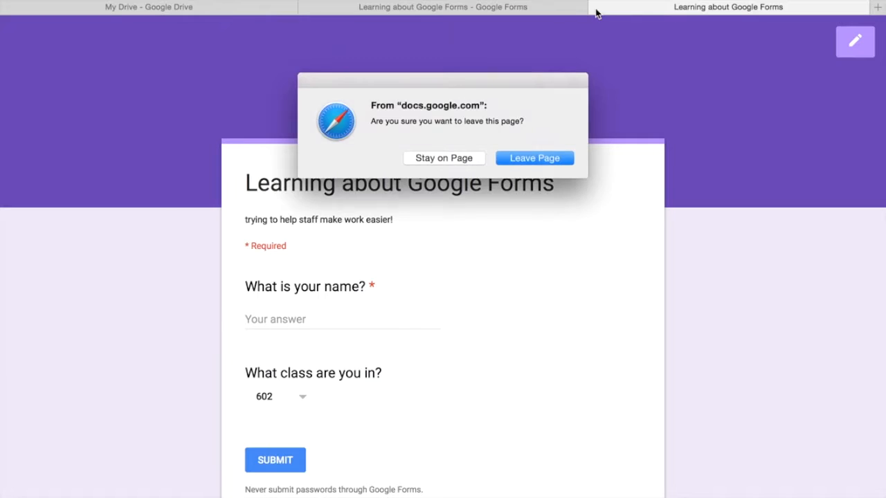
left_click(537, 158)
scroll(461, 182, "down", 2)
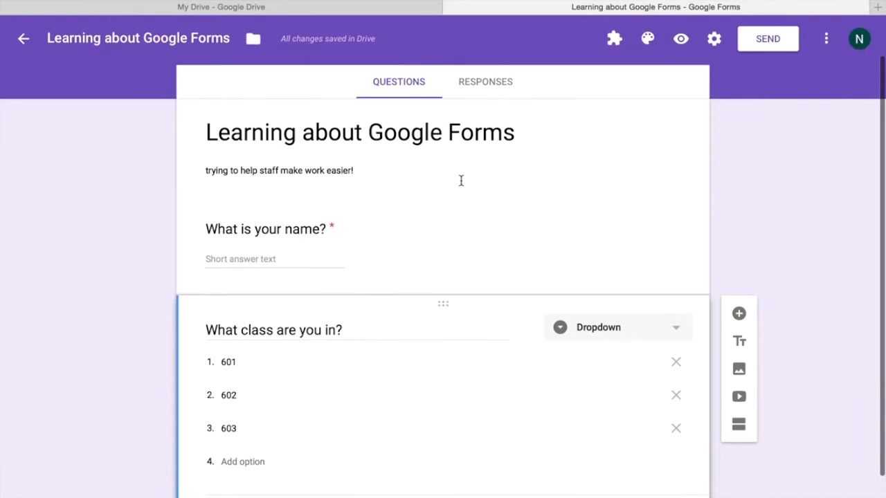
scroll(461, 181, "down", 1)
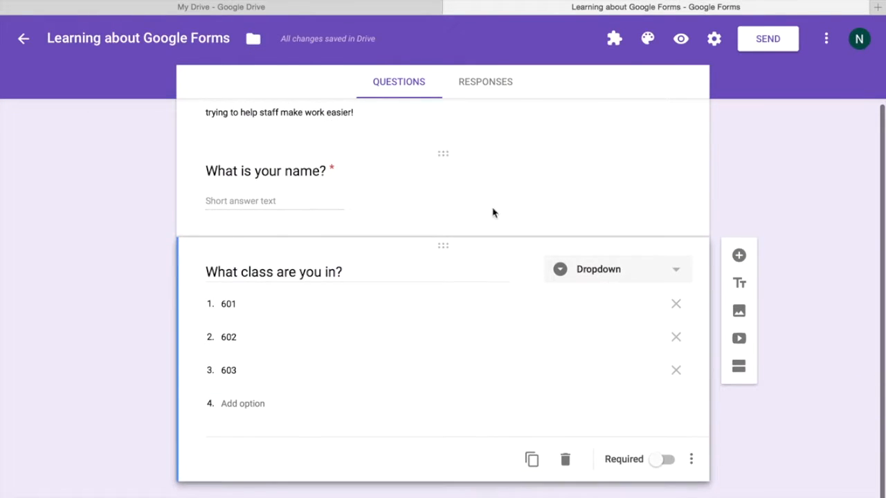
left_click(659, 459)
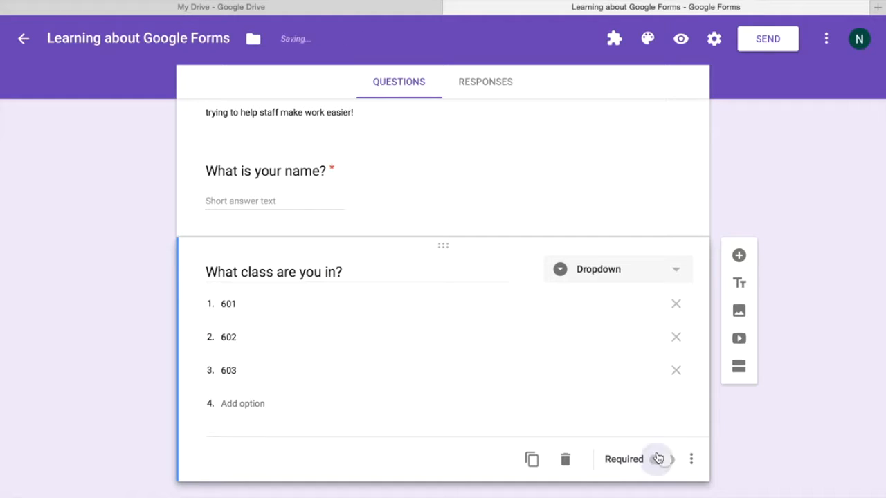
- Add a multiple-choice question below the class question reading "What colour is my dog?"
left_click(739, 256)
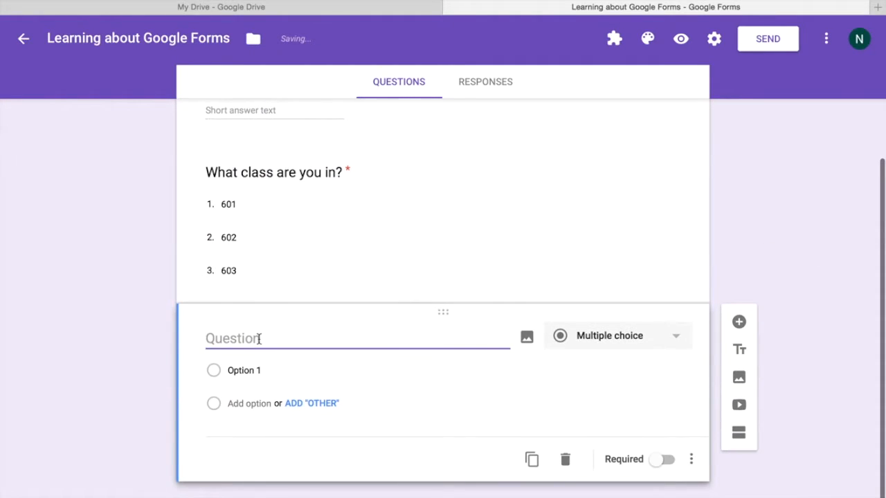
type("ah")
key("BackSpace")
key("BackSpace")
type("W")
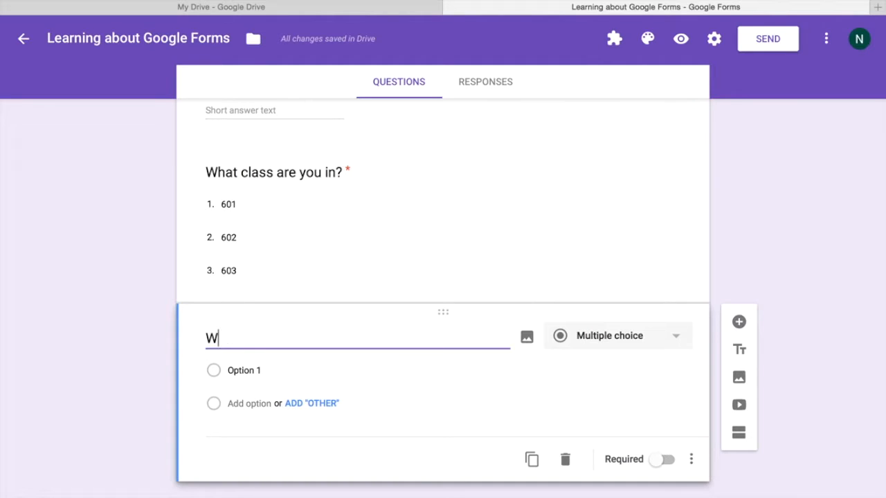
type("hat colour is my dog")
key("Tab")
key("Tab")
key("Tab")
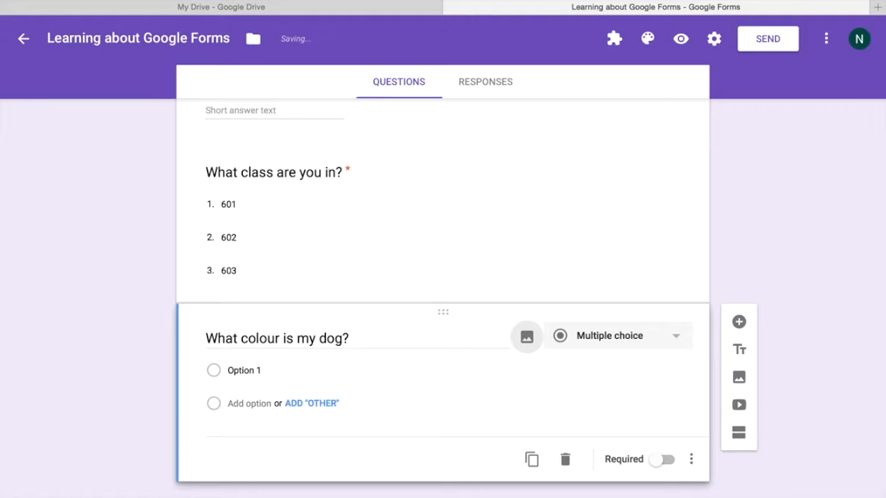
- Give the dog colour question the options Black, Yellow and Chocolate, and make it required
type("Black")
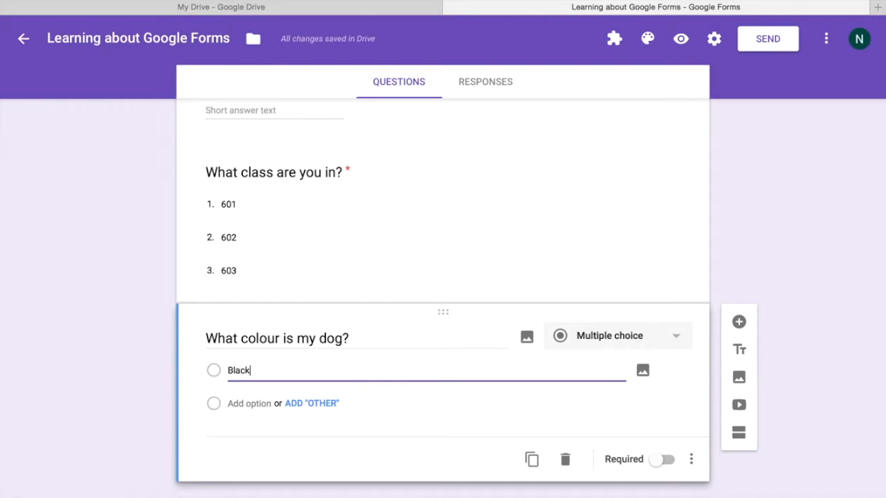
key("Return")
type("Yel")
key("Return")
type("Chocolate")
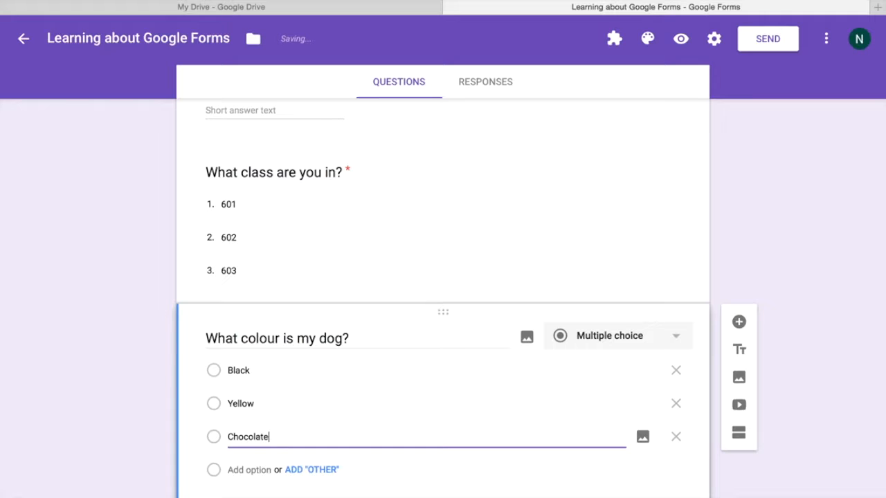
left_click(134, 359)
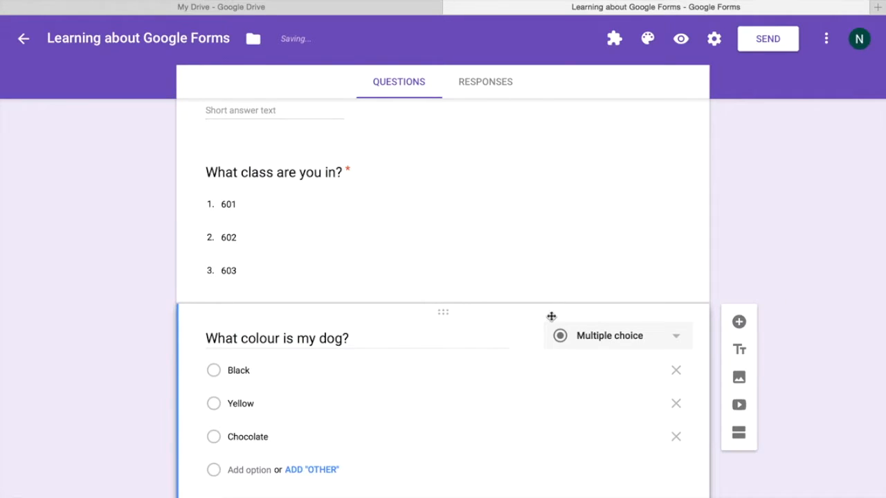
scroll(675, 287, "down", 1)
left_click(656, 460)
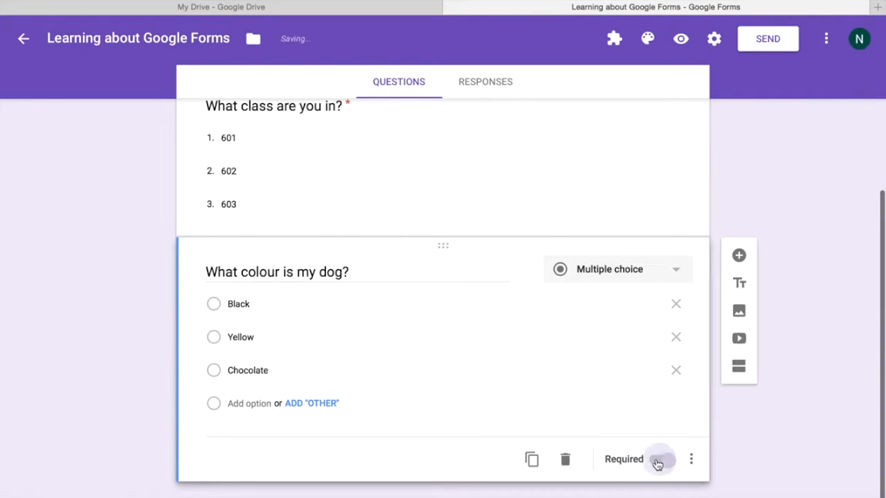
- Add another blank question below the dog colour question
left_click(738, 255)
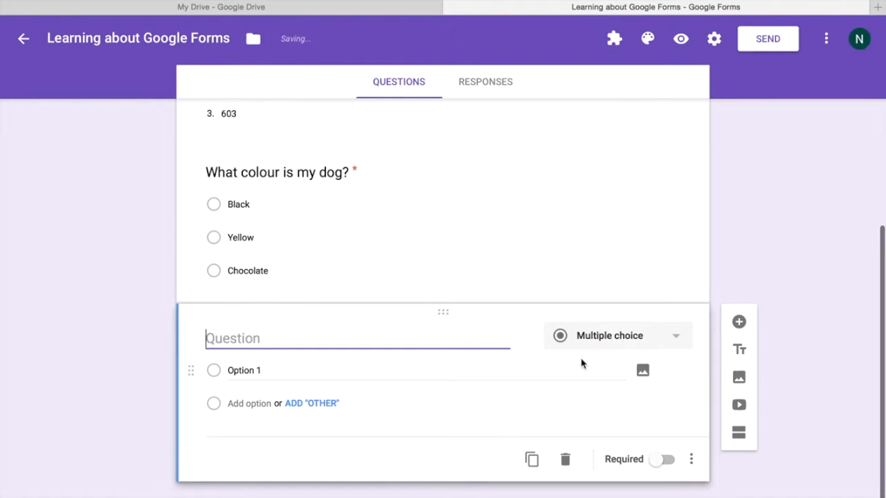
left_click(737, 409)
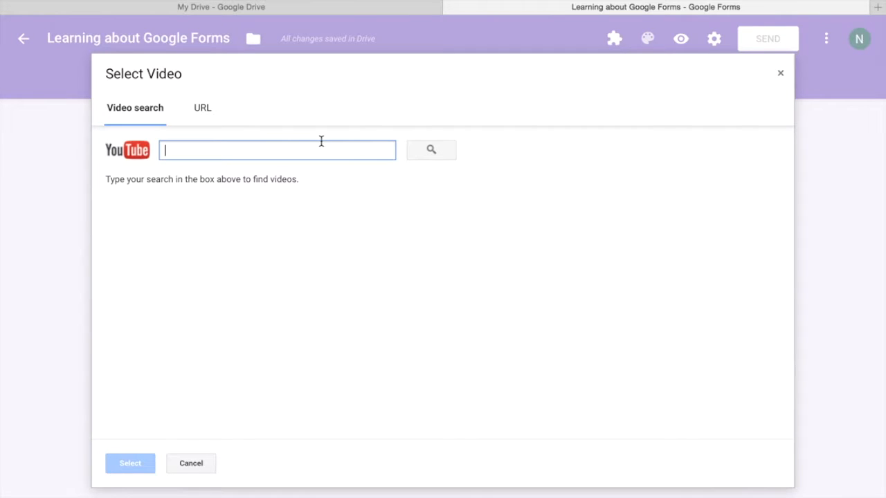
type("https://goo.gl/forms/rYmFvHquNdK7PkoK2")
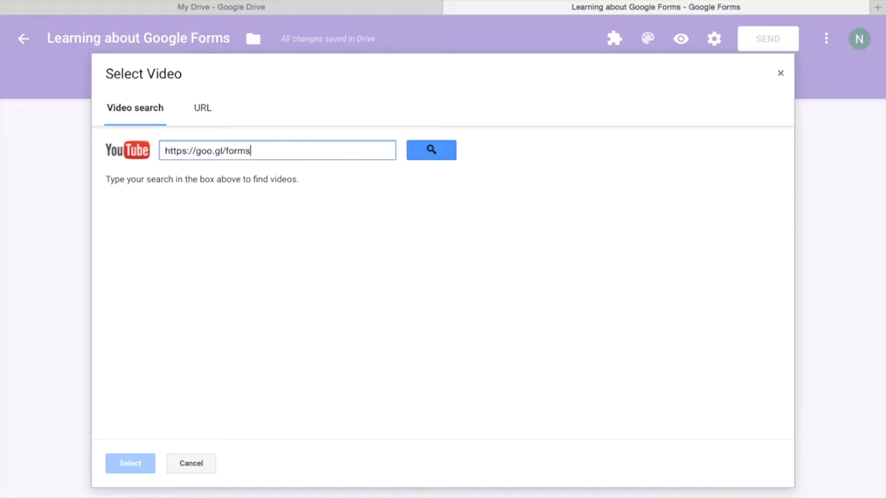
key("BackSpace")
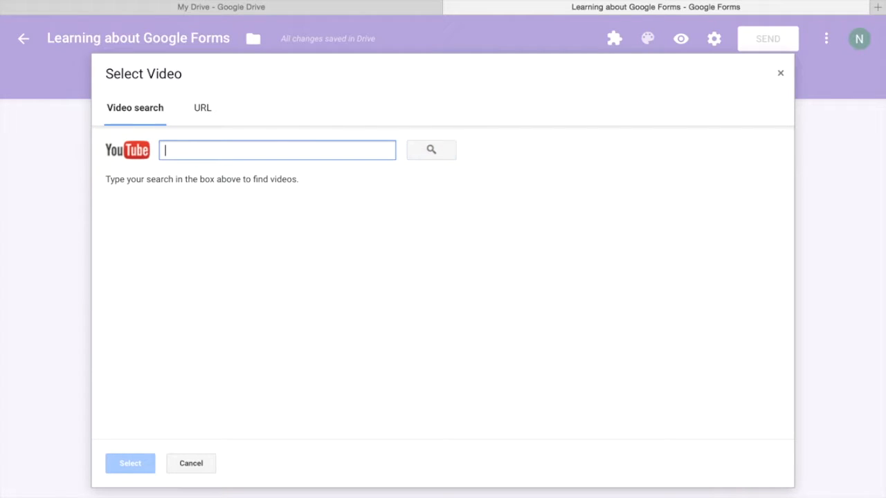
left_click(780, 76)
- Go to YouTube in a new browser tab and open the video "The Eyes Of Nye, Addiction [feat - Dr. Drew]"
left_click(364, 7)
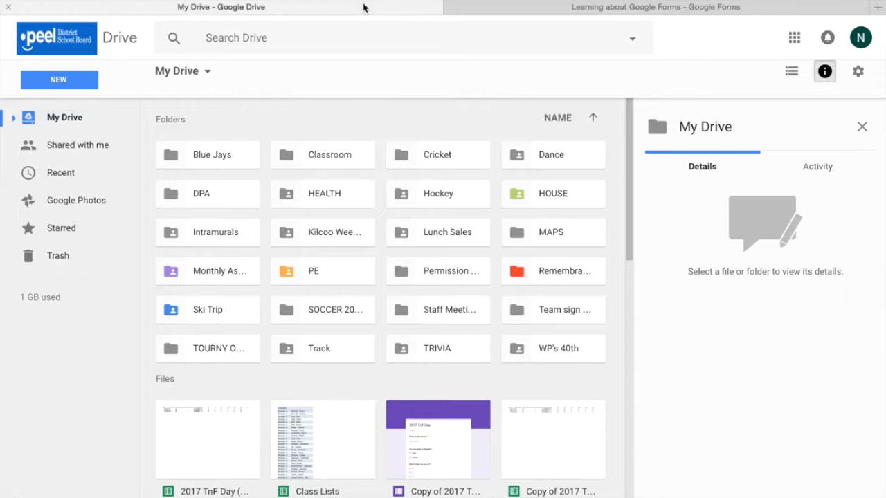
left_click(877, 7)
type("youtube")
key("Return")
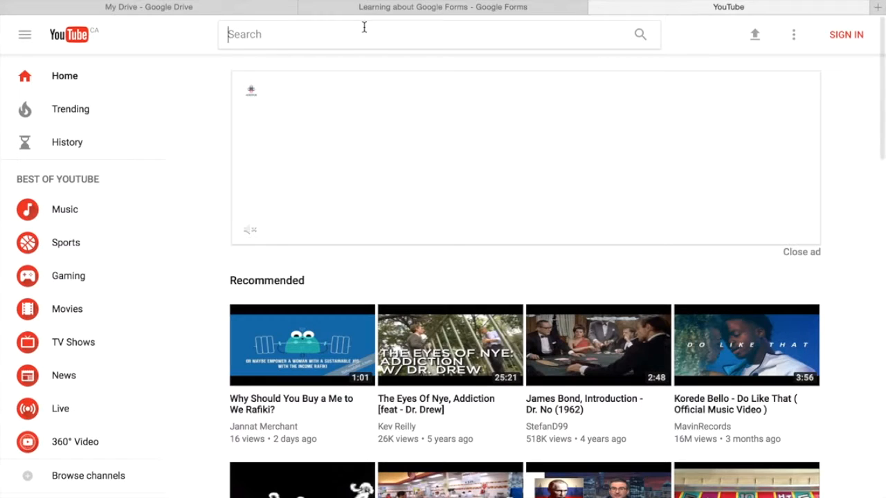
left_click(438, 405)
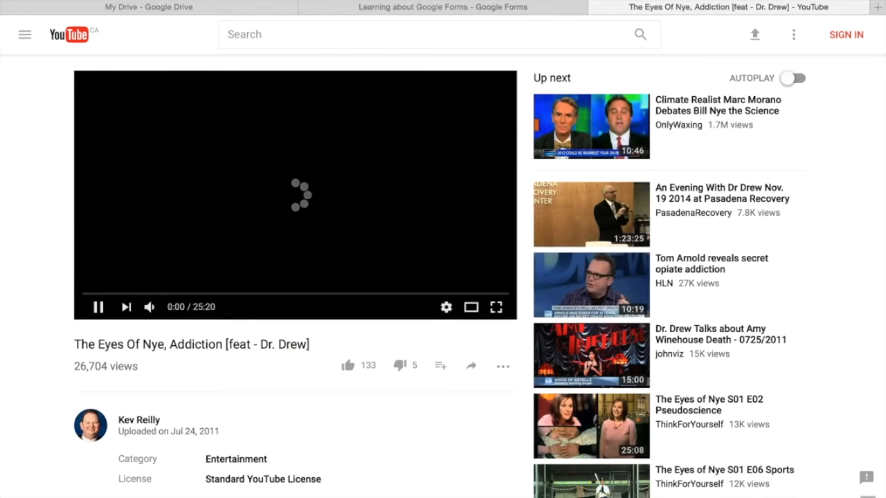
- Copy the web address of the opened YouTube video and close its tab to return to the form
key("super+l")
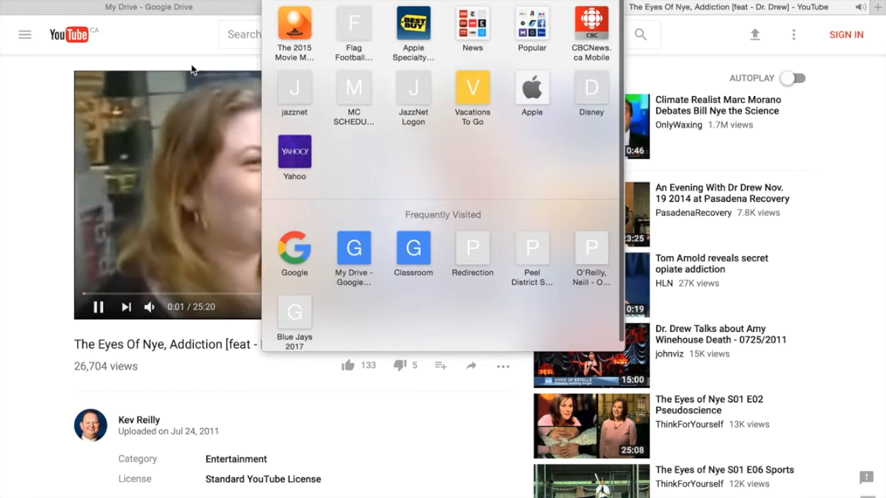
left_click(192, 67)
mouse_move(388, 1)
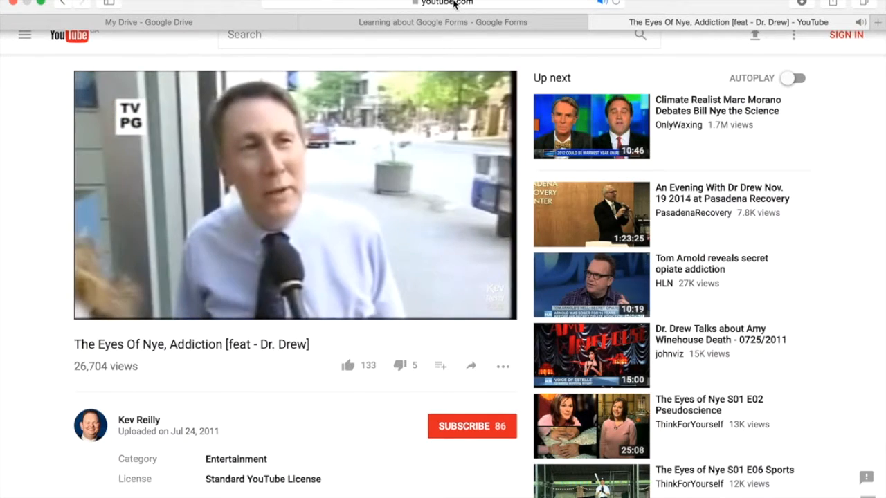
left_click(453, 3)
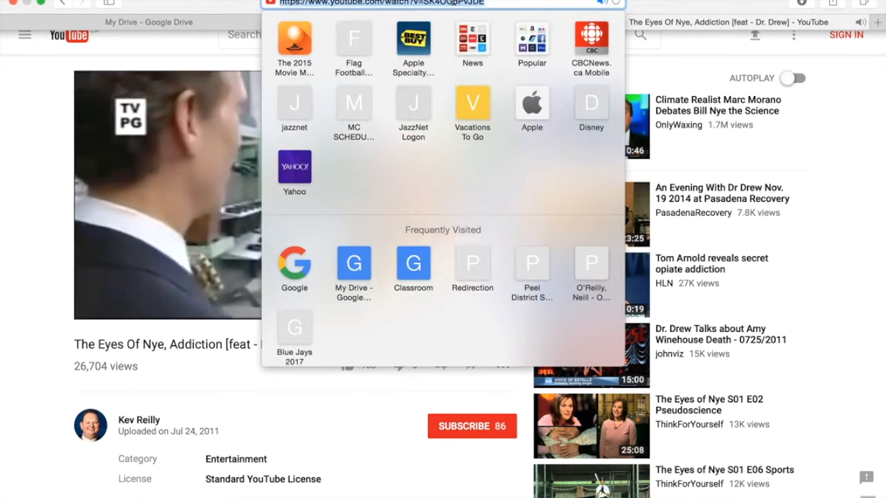
left_click(227, 7)
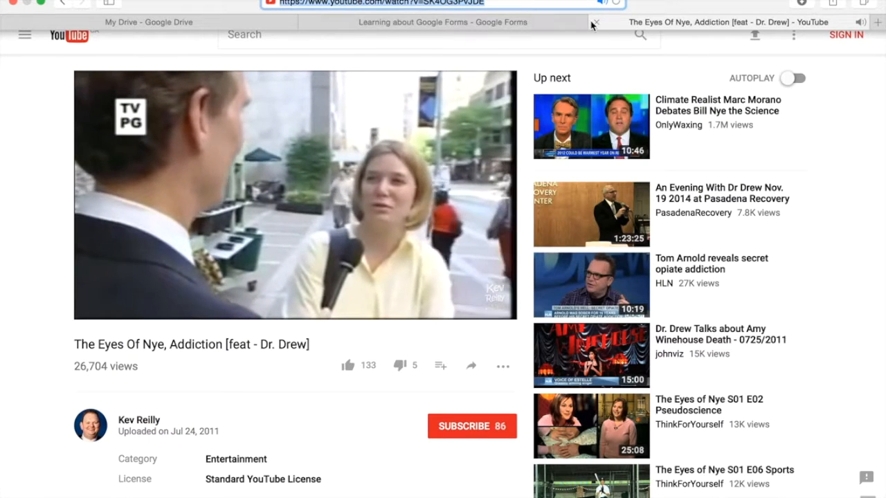
left_click(594, 22)
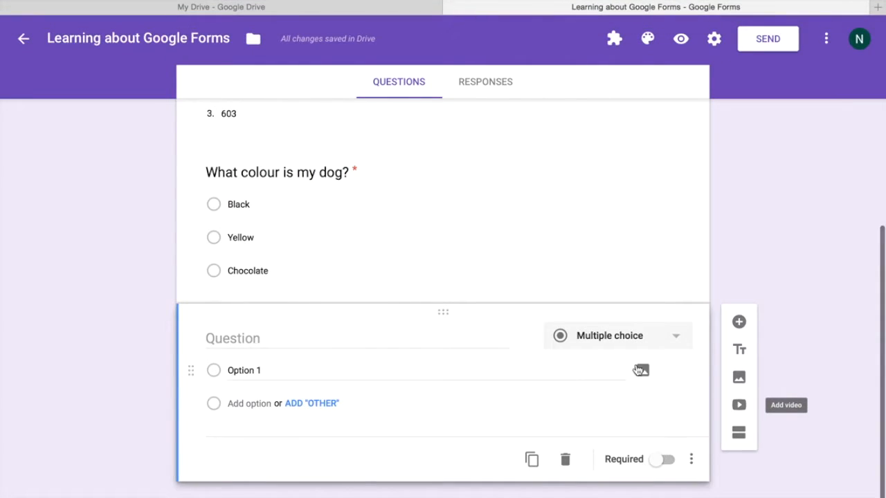
left_click(740, 411)
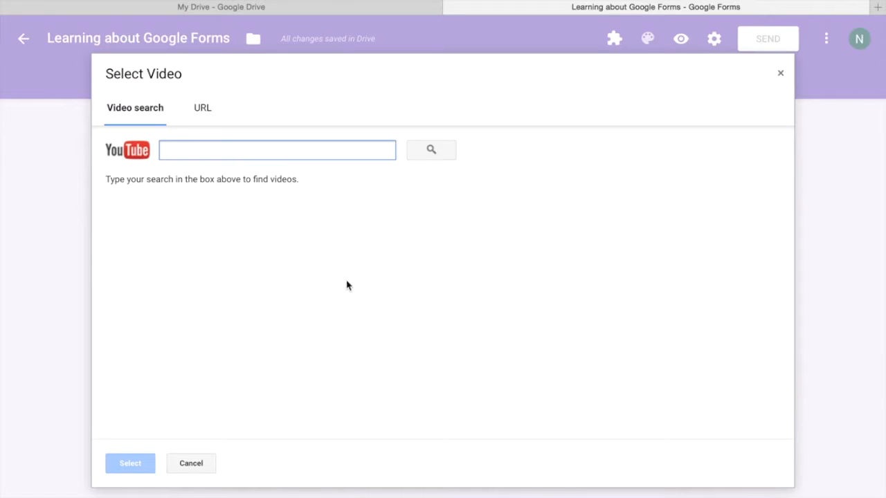
type("https://www.youtube.com/watch?v=SK4OG3PvJDE")
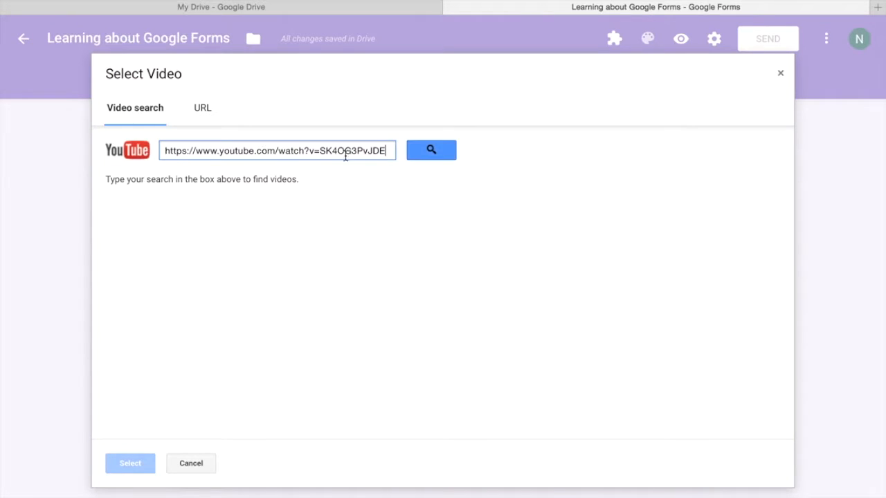
left_click(429, 150)
left_click(284, 213)
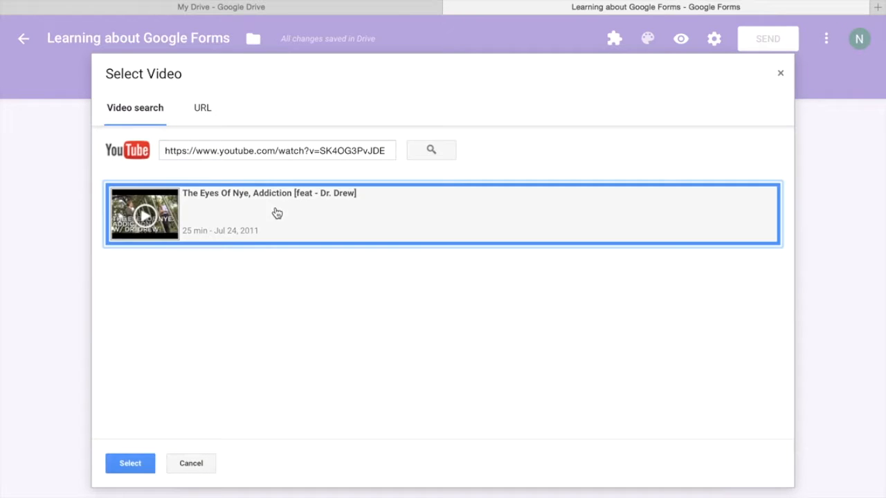
left_click(140, 465)
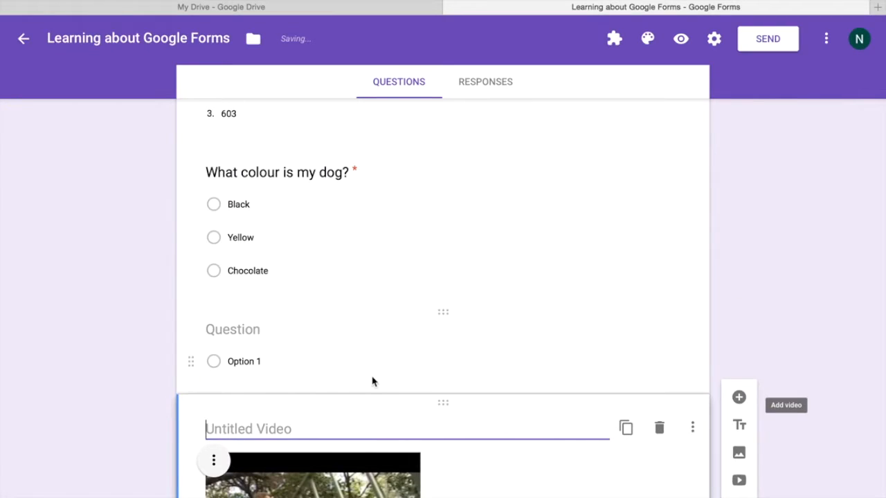
- Title the inserted video "Eyes of Nye"
type("Ty")
key("BackSpace")
key("BackSpace")
type("T")
key("BackSpace")
type("R")
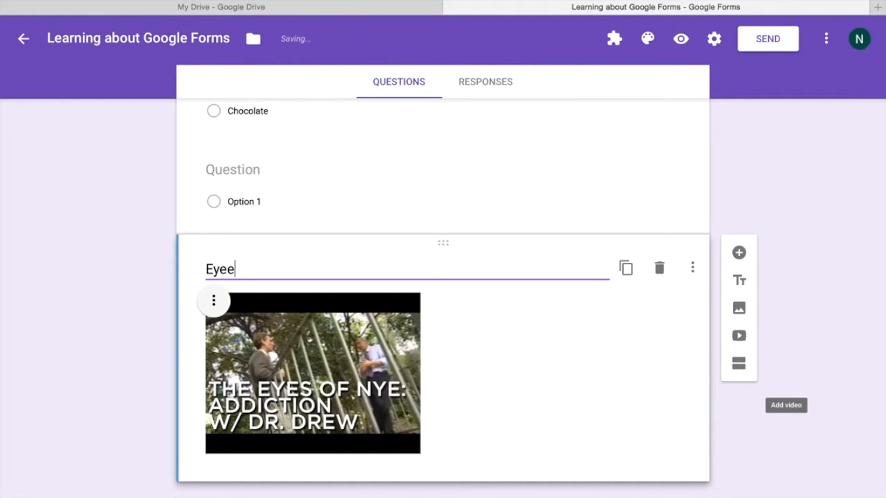
type("Eyes of Ny")
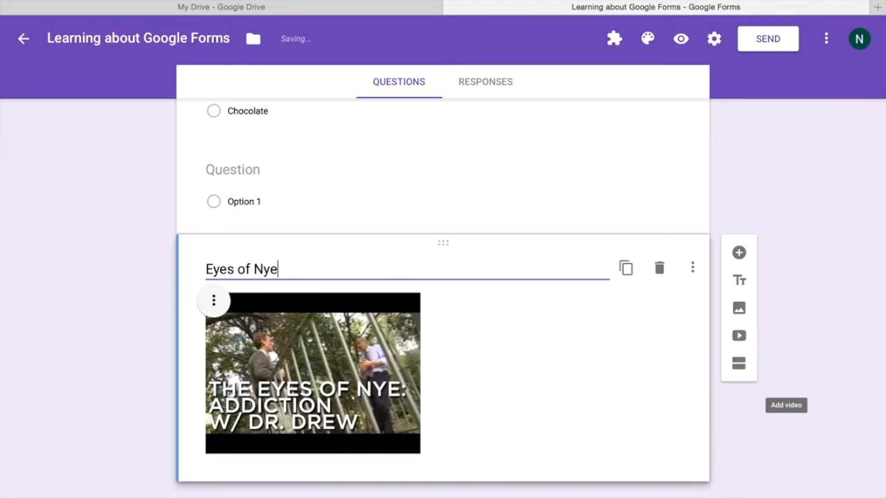
left_click(799, 258)
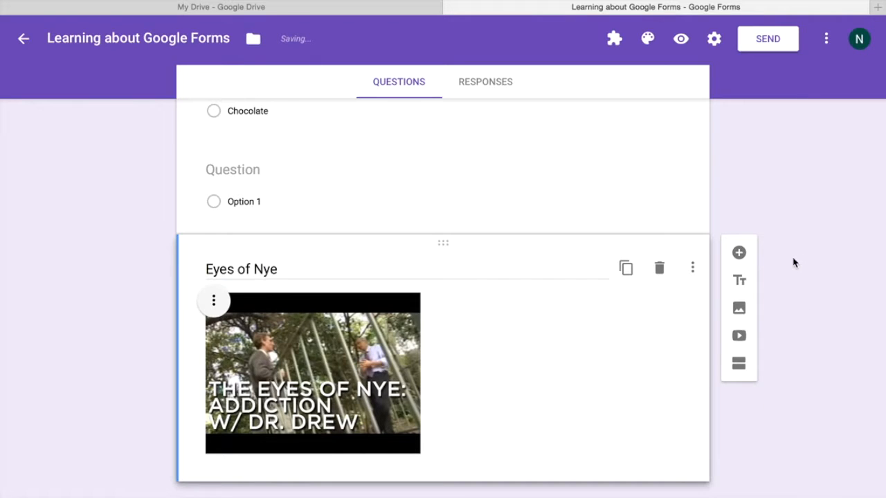
- Add a required multiple-choice question "Is addiction a disease?" below the video, with all suggested options Yes, No and Maybe
left_click(738, 255)
type("Is addiction a disease?")
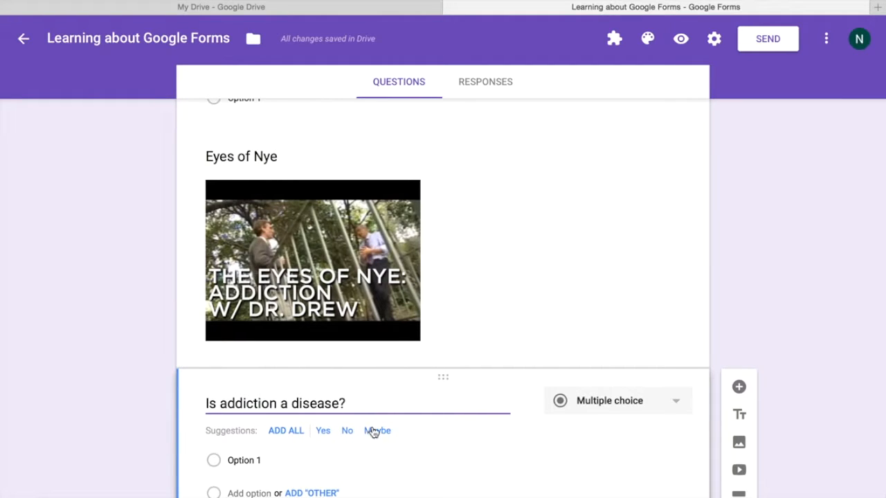
left_click(293, 436)
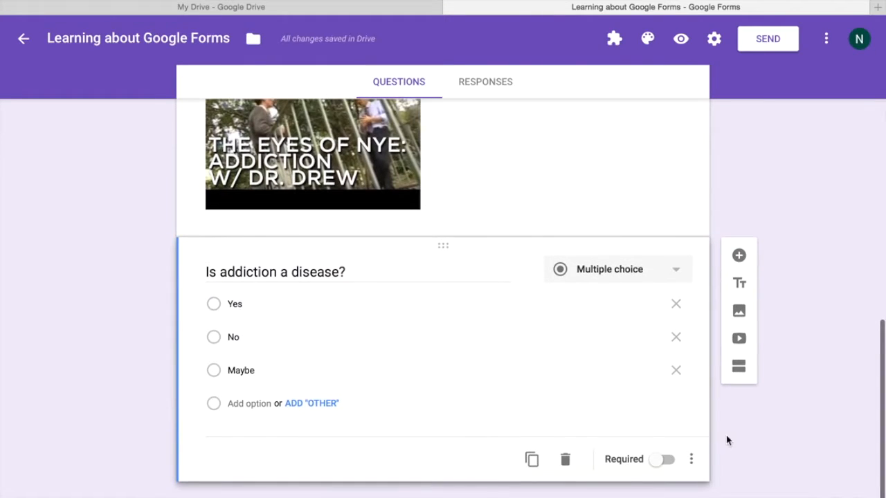
left_click(665, 459)
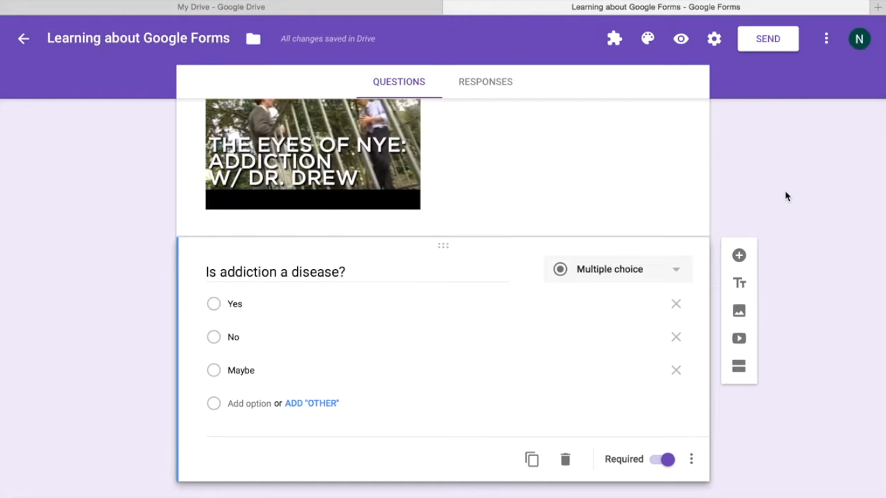
- Move the "Is addiction a disease?" question above the Eyes of Nye video
scroll(785, 196, "up", 3)
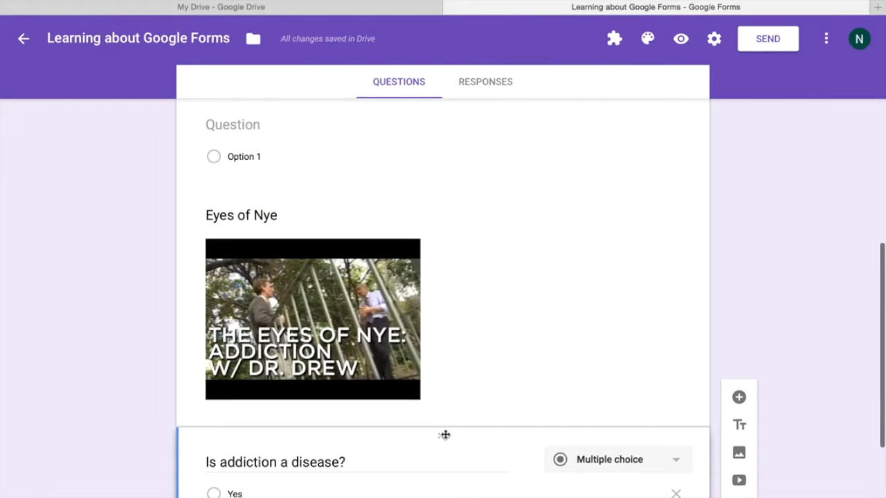
left_click_drag(445, 434, 444, 127)
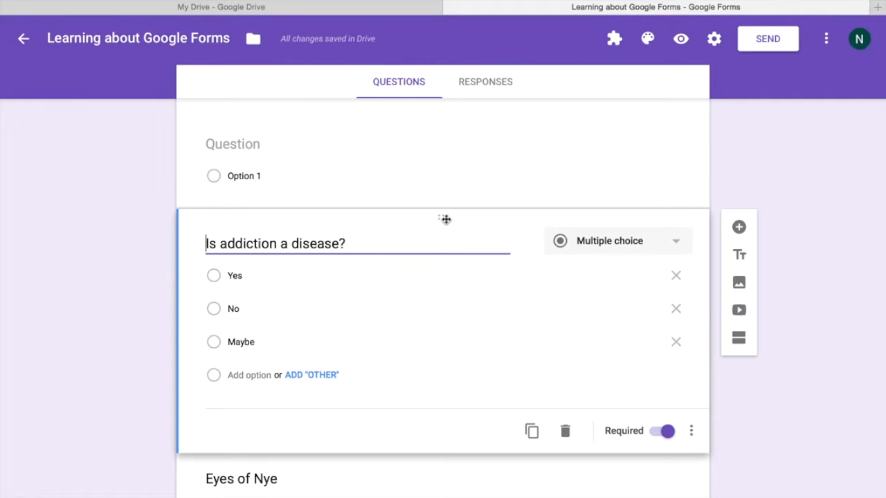
- Move the "Is addiction a disease?" question back below the Eyes of Nye video
left_click_drag(446, 277, 434, 477)
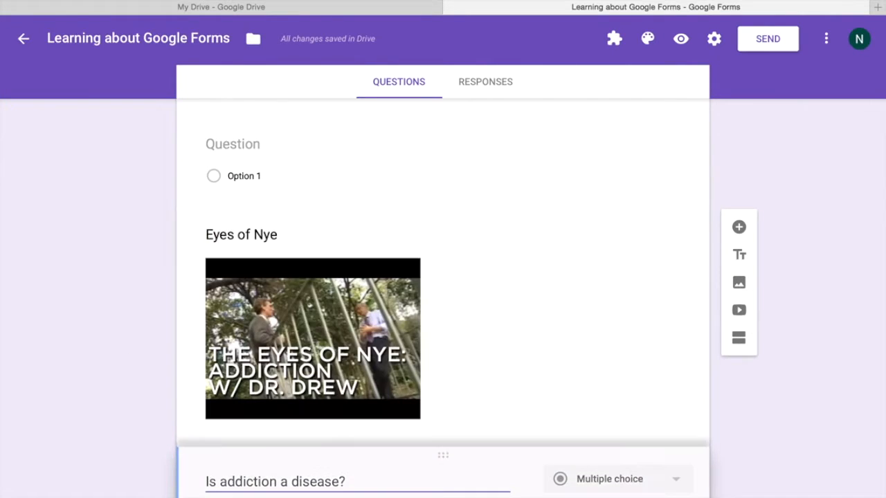
scroll(120, 342, "up", 5)
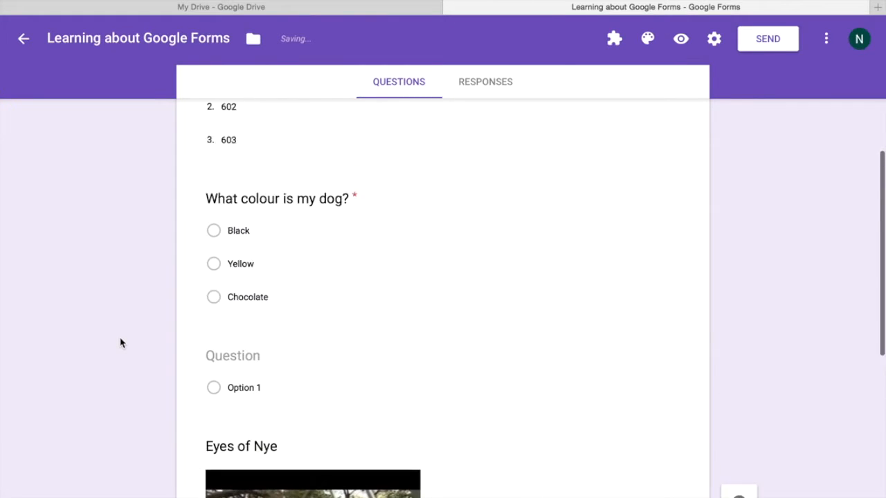
scroll(121, 342, "up", 4)
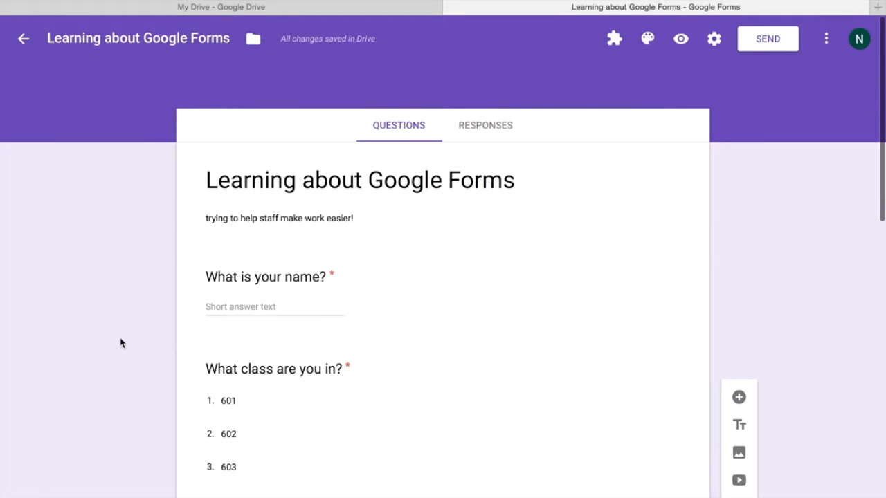
scroll(120, 342, "down", 5)
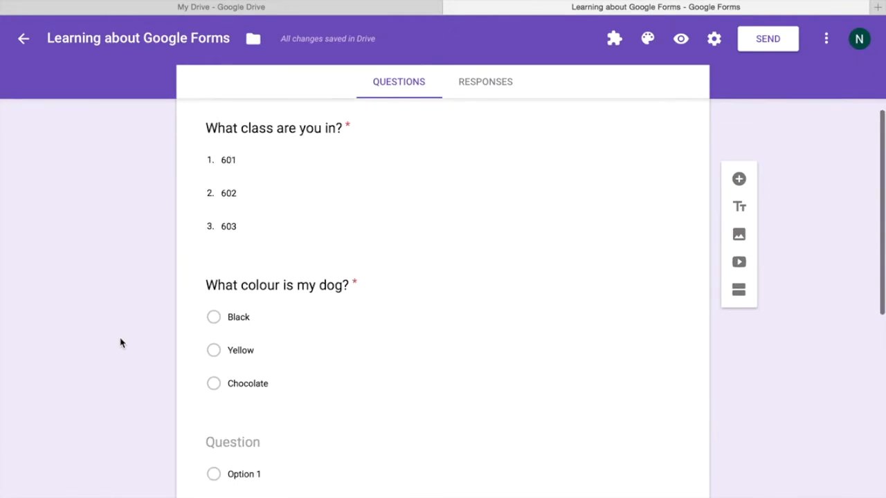
scroll(120, 342, "up", 5)
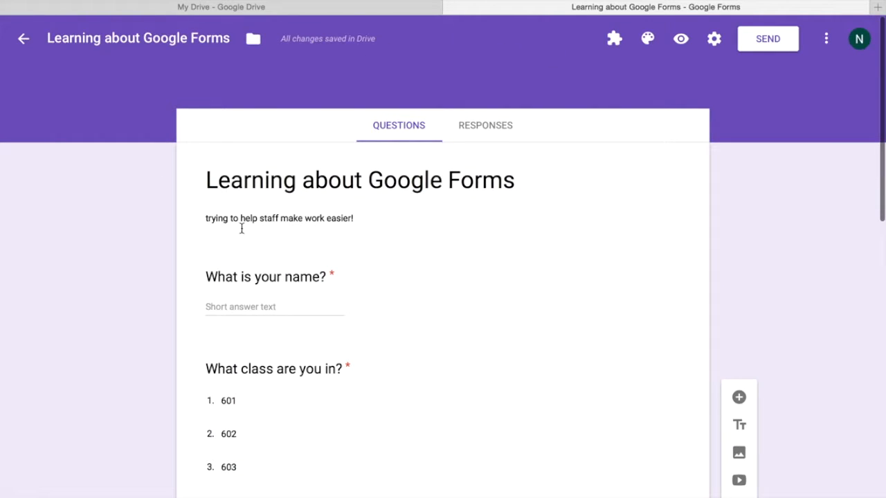
- Open a preview of the form and look through it from the title to the end
left_click(680, 41)
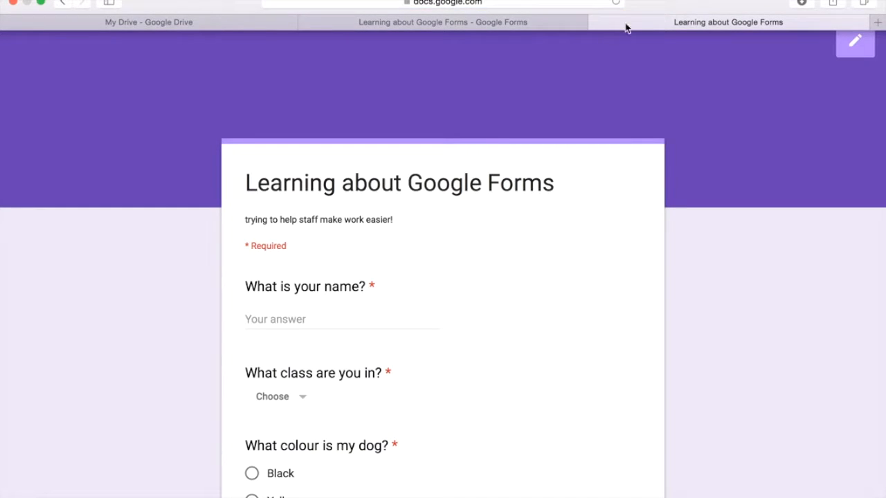
scroll(477, 224, "down", 6)
scroll(477, 224, "down", 5)
scroll(478, 224, "up", 10)
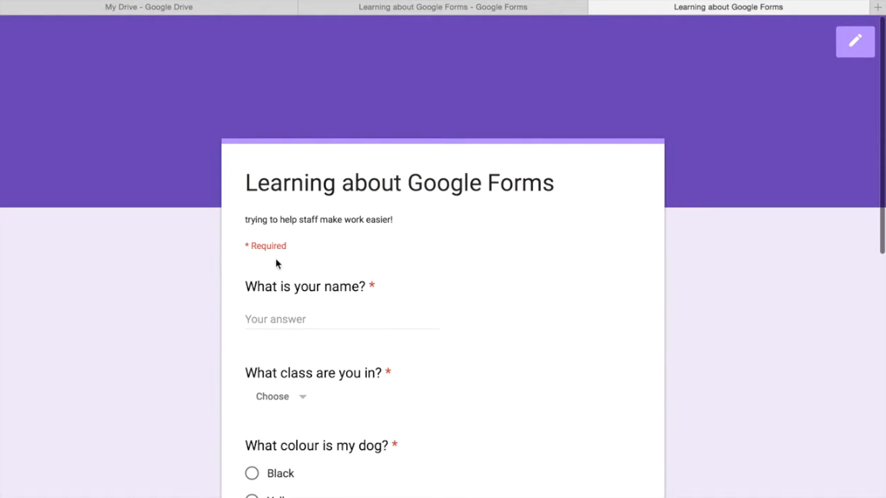
- Fill in the respondent's name in the preview, choose class 601 and select Black as the dog's colour
left_click(283, 321)
type("Neill")
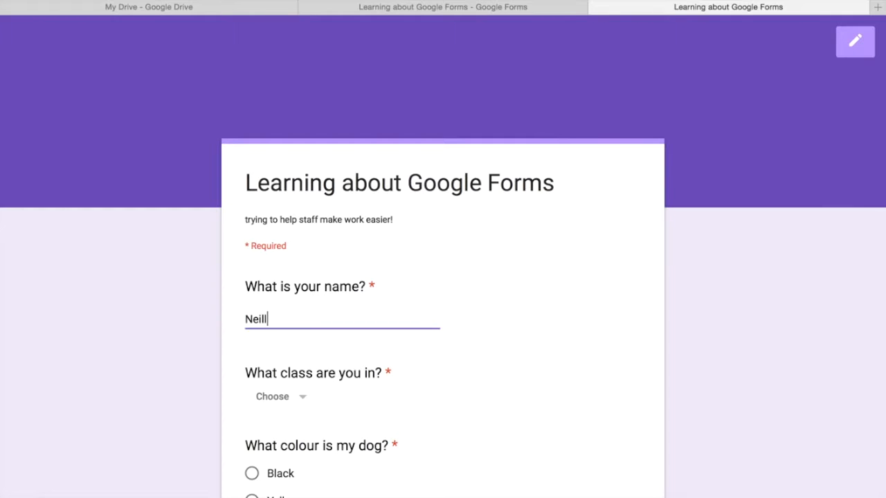
left_click(275, 391)
left_click(268, 429)
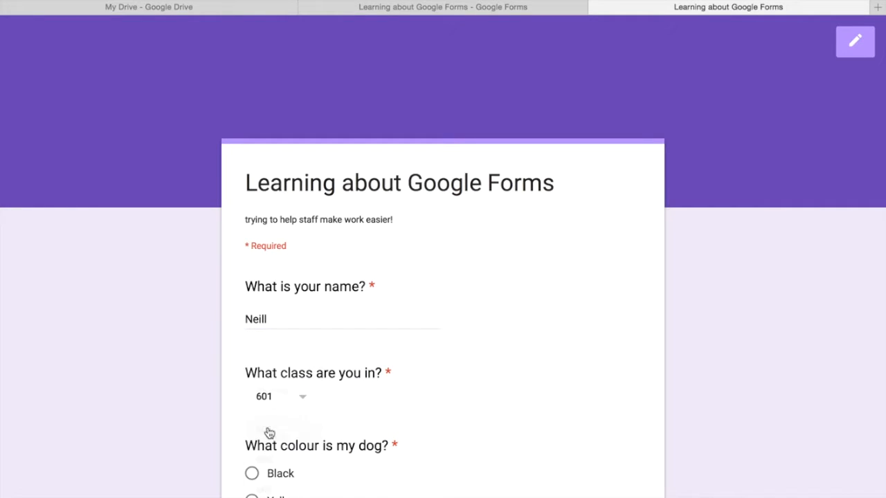
scroll(430, 384, "down", 3)
left_click(251, 311)
- Play the embedded Eyes of Nye video briefly and pause it
scroll(506, 313, "down", 4)
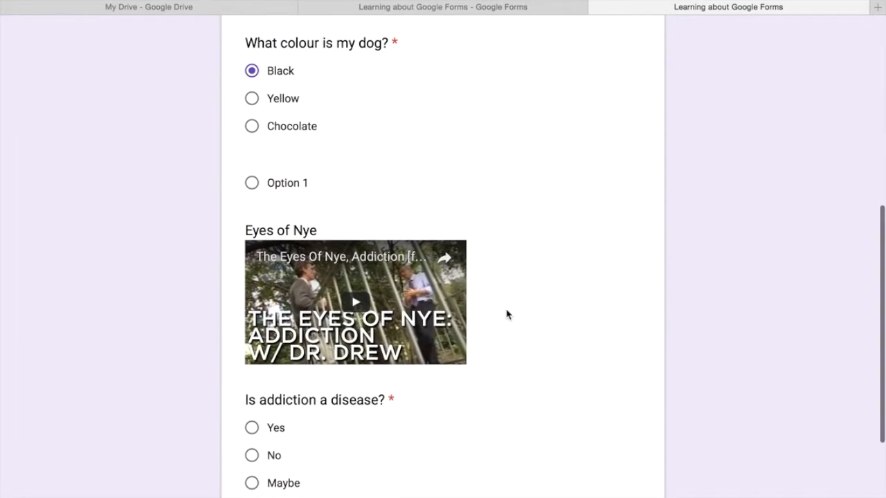
scroll(506, 314, "down", 2)
left_click(357, 218)
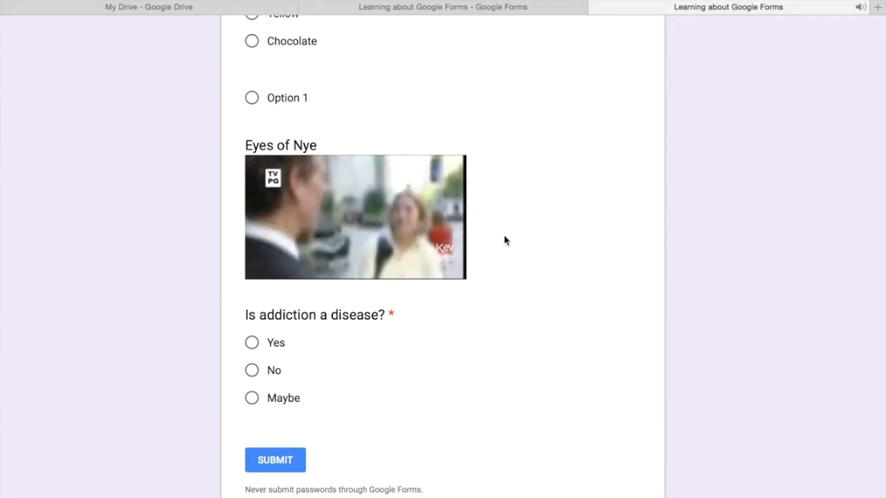
mouse_move(367, 219)
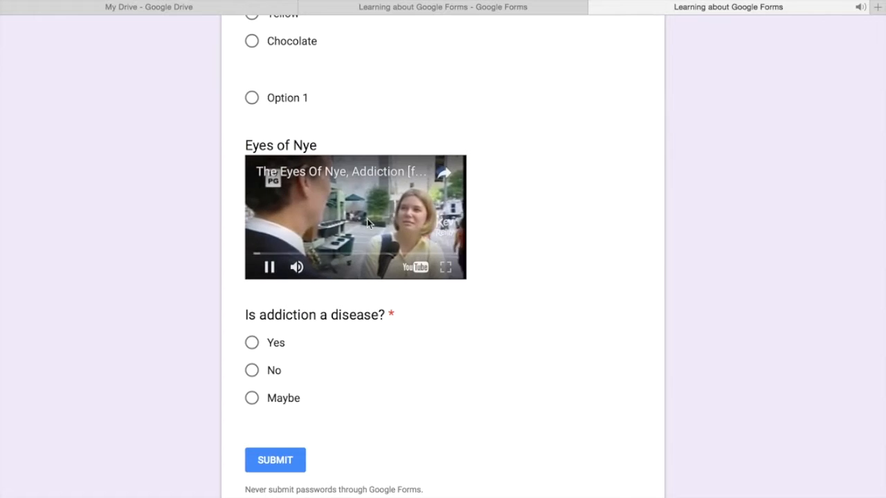
left_click(271, 267)
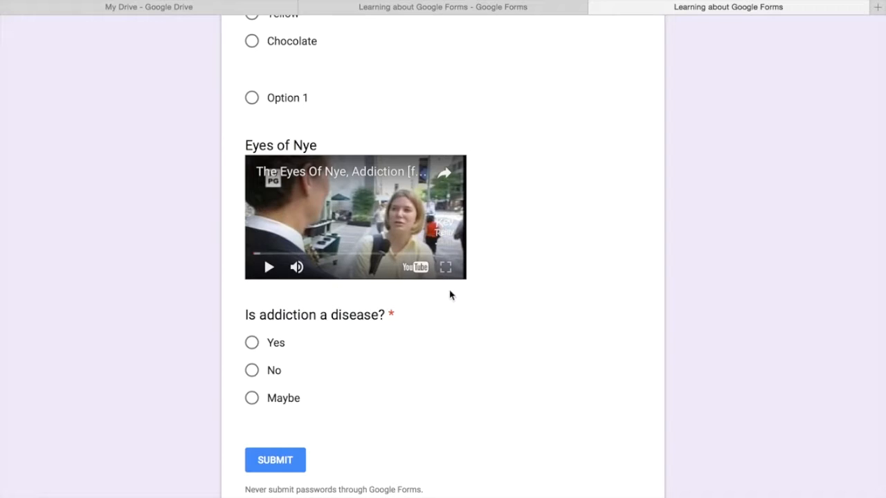
- Answer Maybe to "Is addiction a disease?", submit the response and check the response count in the form editor
left_click(252, 399)
left_click(283, 462)
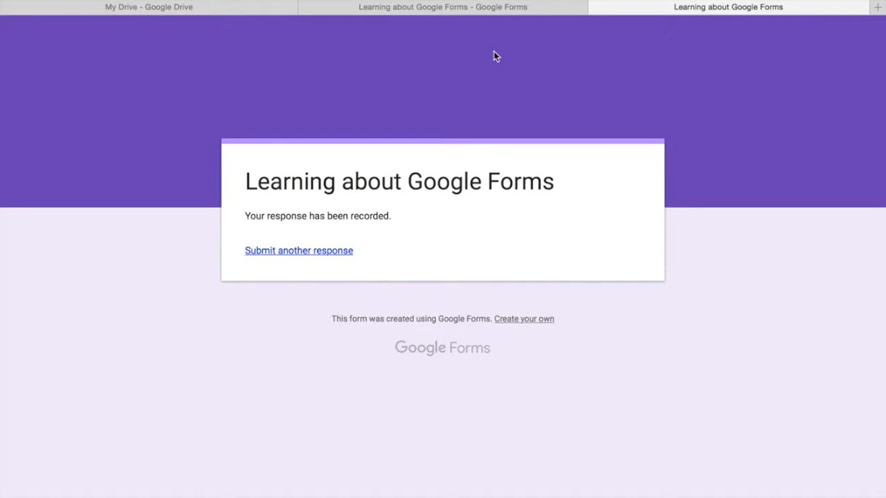
left_click(489, 14)
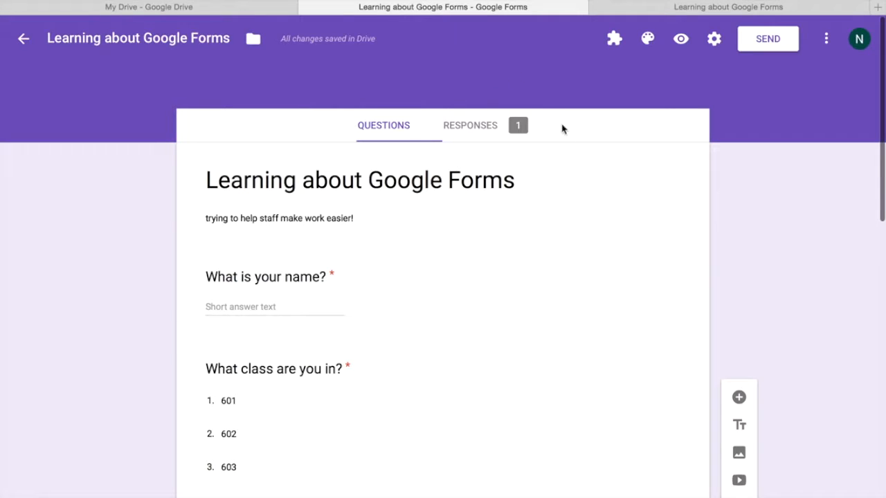
- Start another response in the preview with a second respondent's name, class 602 and dog colour Yellow
left_click(698, 9)
left_click(297, 251)
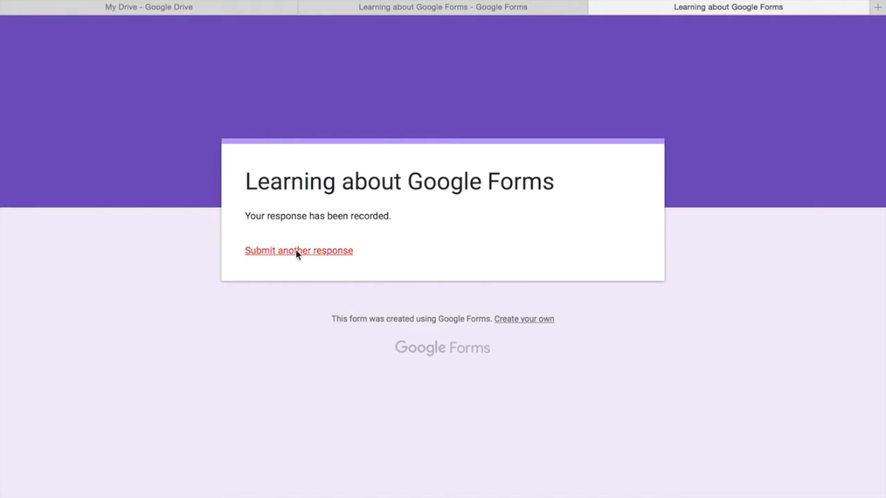
scroll(372, 233, "down", 2)
left_click(312, 200)
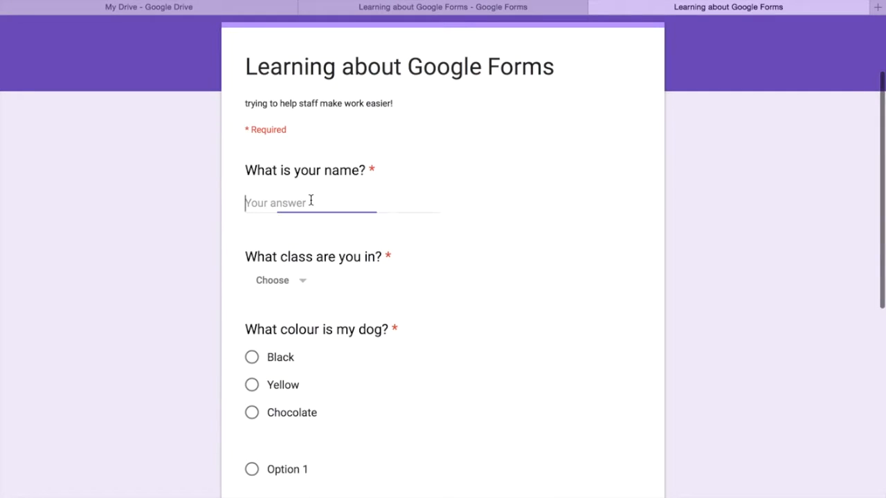
type("Doug")
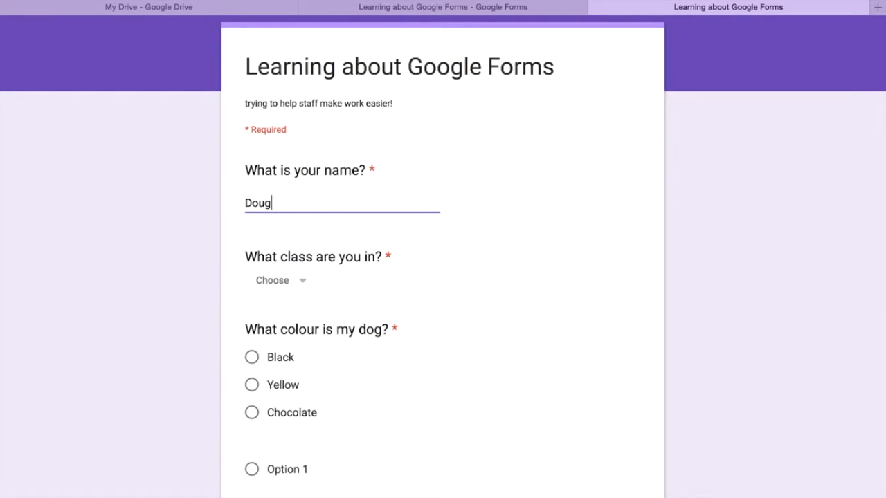
left_click(274, 282)
left_click(286, 350)
left_click(251, 385)
- Answer Yes to "Is addiction a disease?" and submit the second response
scroll(251, 389, "down", 5)
left_click(252, 401)
scroll(362, 425, "down", 2)
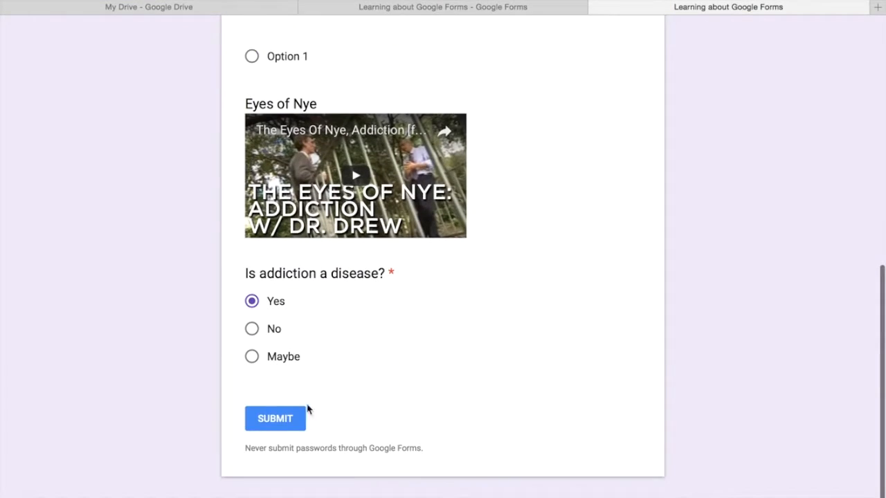
left_click(284, 418)
- Start a third response with another respondent's name, class 603 and dog colour Chocolate
left_click(328, 250)
scroll(470, 172, "down", 3)
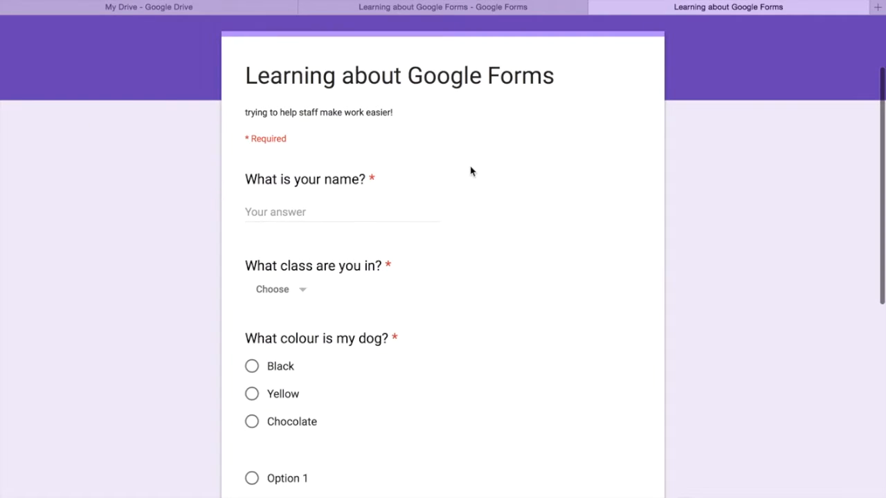
left_click(280, 208)
type("Sarah")
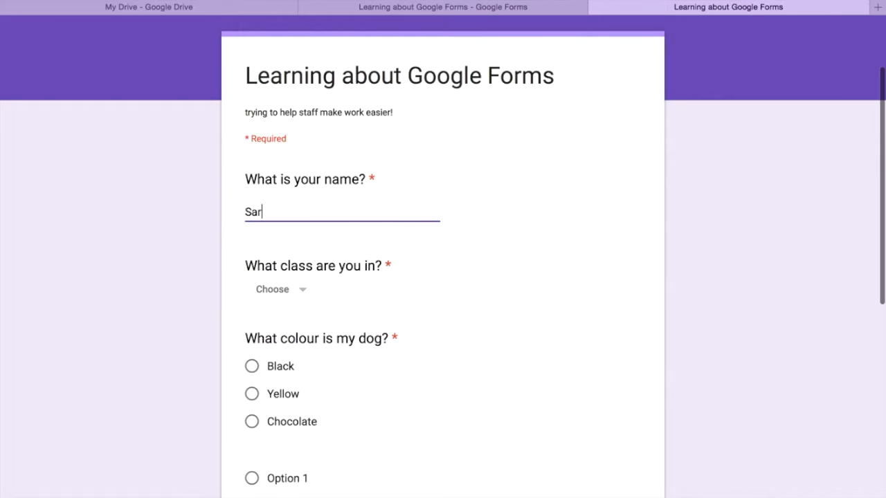
left_click(282, 284)
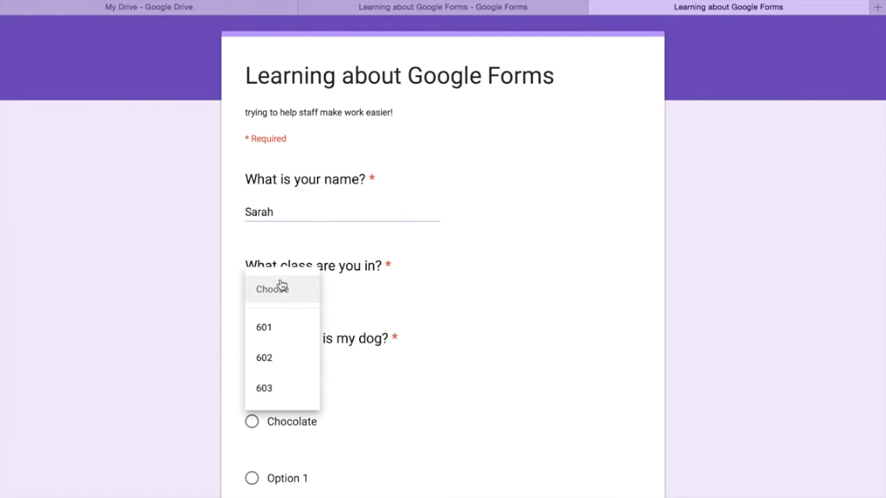
left_click(291, 387)
scroll(390, 394, "down", 3)
left_click(252, 314)
- Answer No to "Is addiction a disease?" and submit the third response
scroll(408, 346, "down", 5)
left_click(252, 358)
left_click(278, 449)
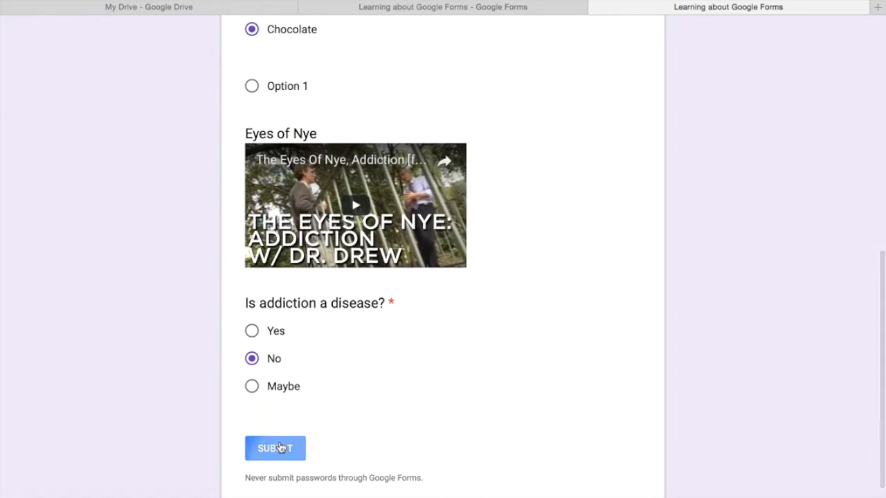
- Open the response summary in the form editor and examine the submitted names and the pie charts for each question
left_click(438, 9)
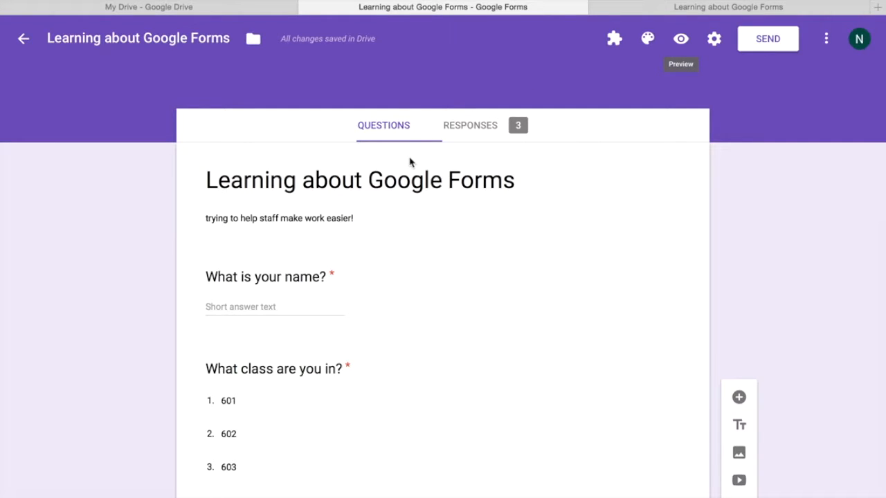
left_click(471, 135)
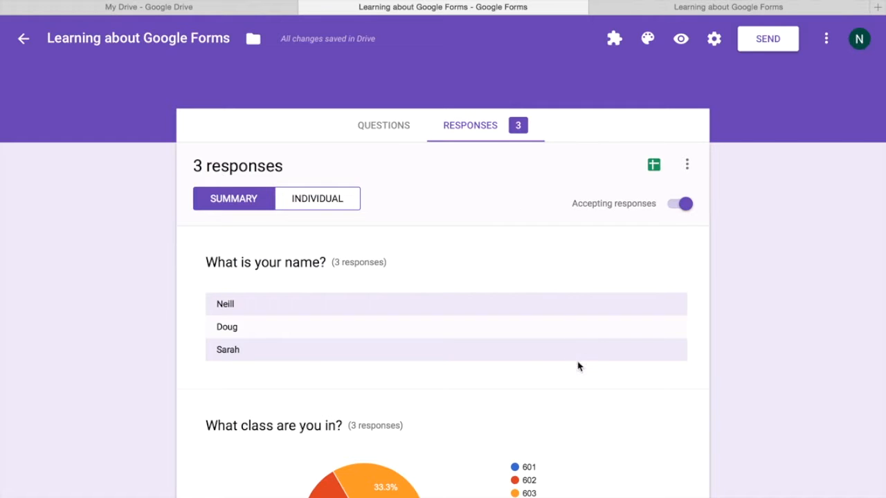
scroll(658, 398, "down", 2)
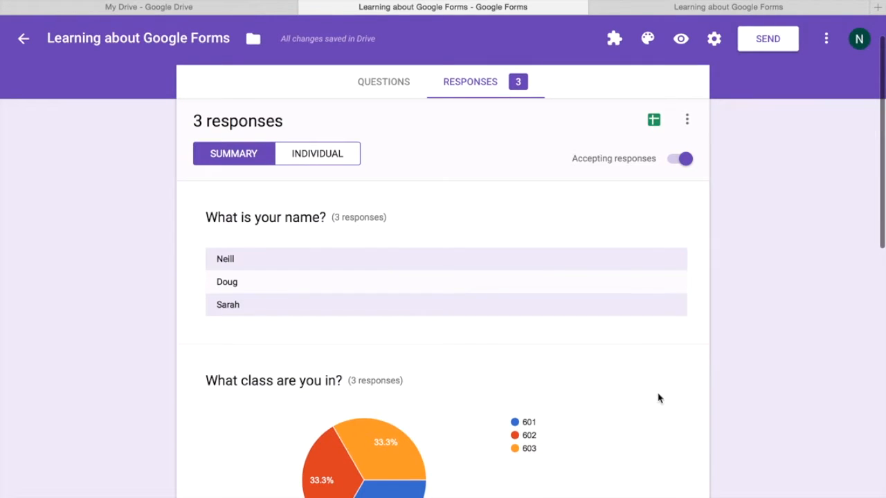
scroll(658, 398, "down", 3)
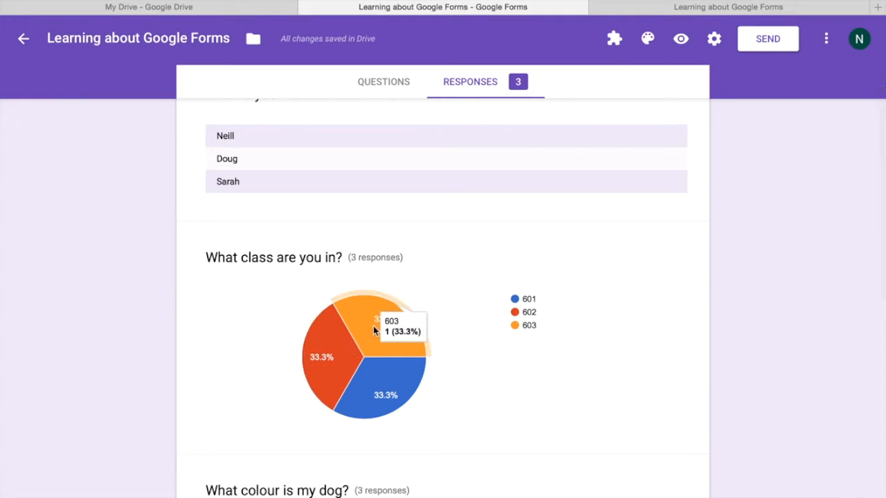
mouse_move(383, 380)
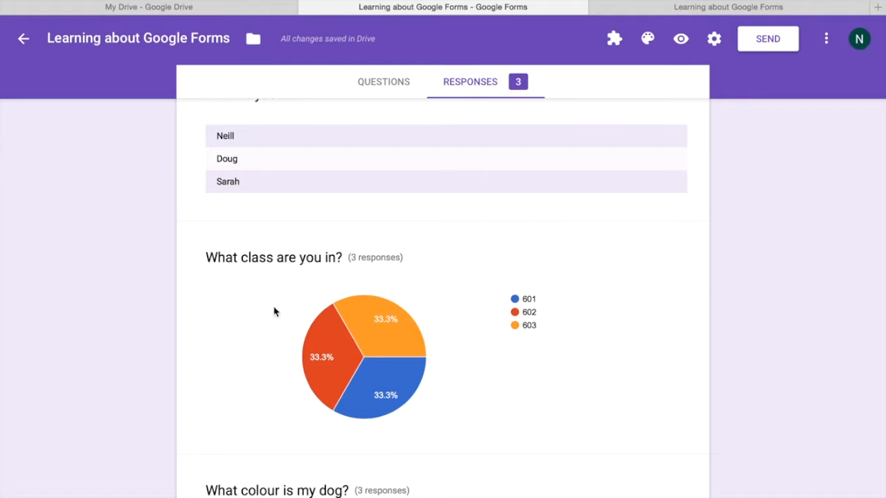
scroll(613, 401, "down", 3)
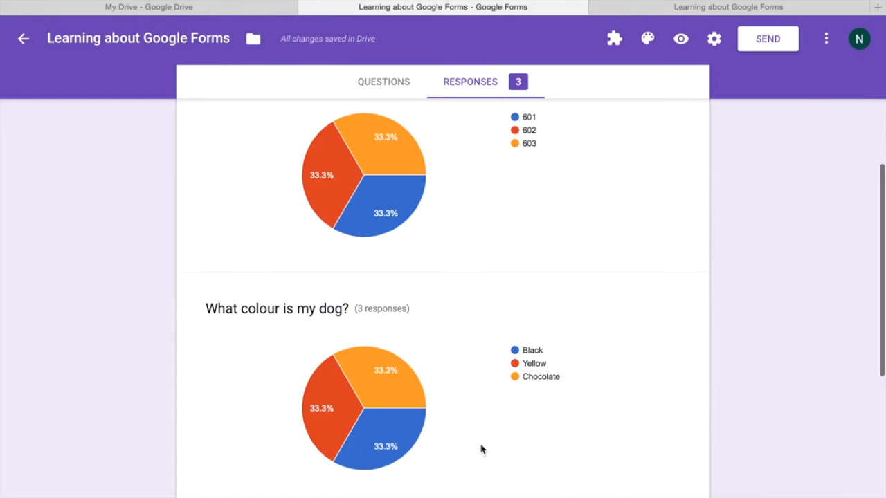
scroll(481, 449, "down", 3)
scroll(481, 449, "down", 2)
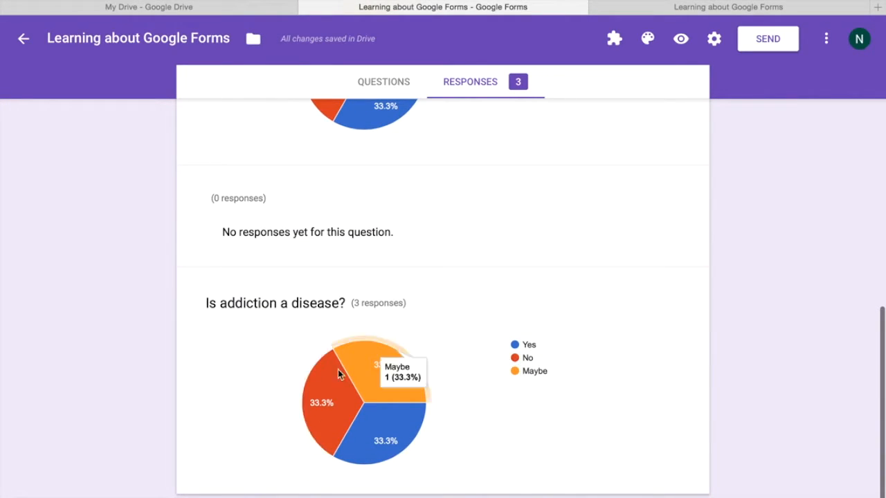
scroll(551, 282, "up", 3)
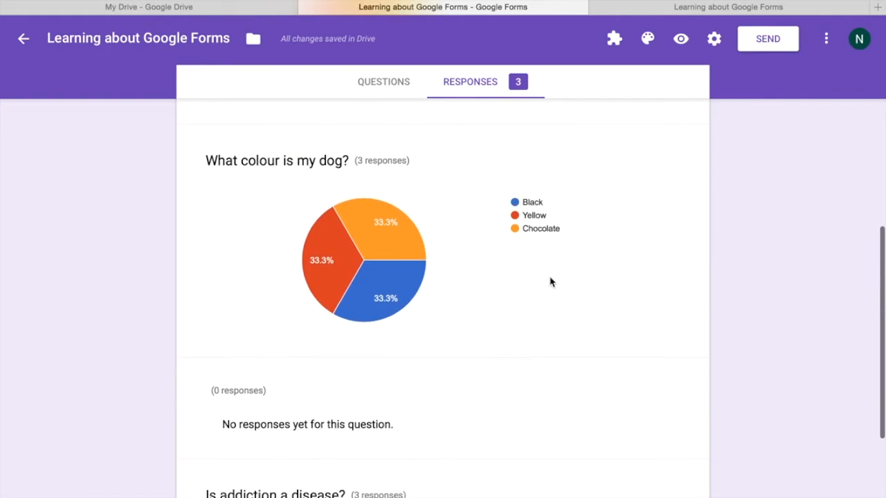
scroll(551, 282, "up", 3)
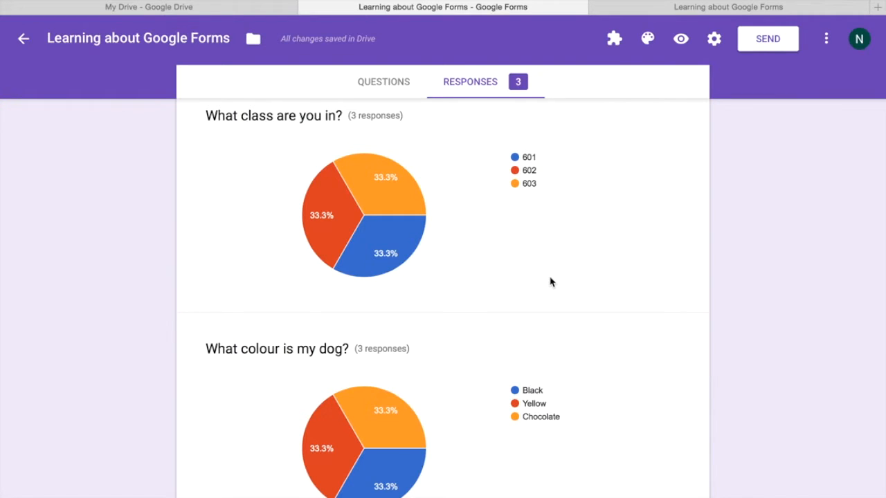
scroll(550, 281, "up", 5)
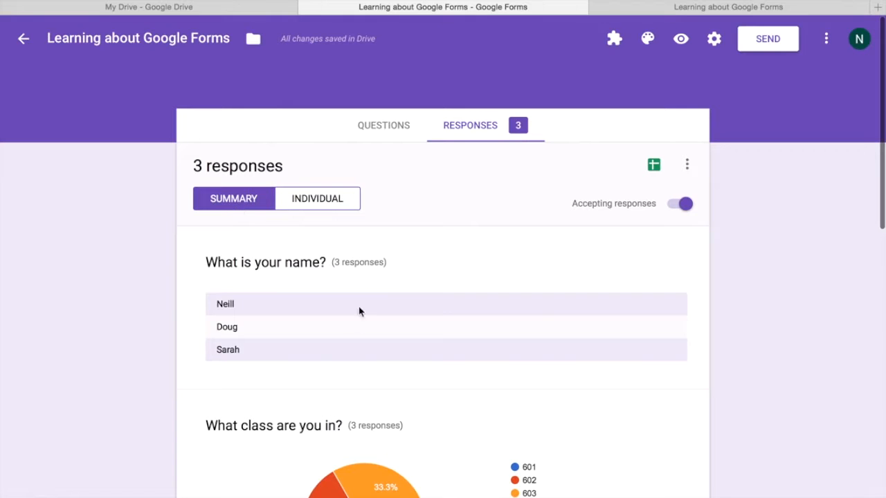
scroll(196, 344, "down", 5)
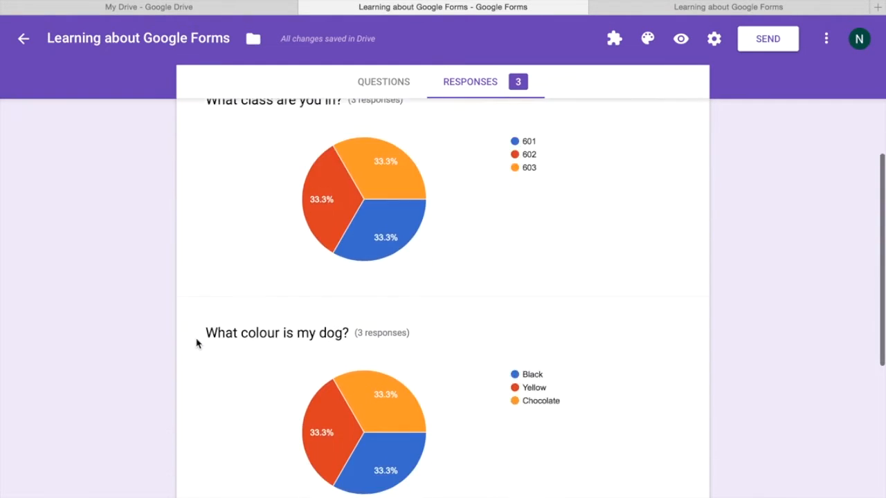
scroll(197, 343, "down", 5)
scroll(196, 343, "up", 5)
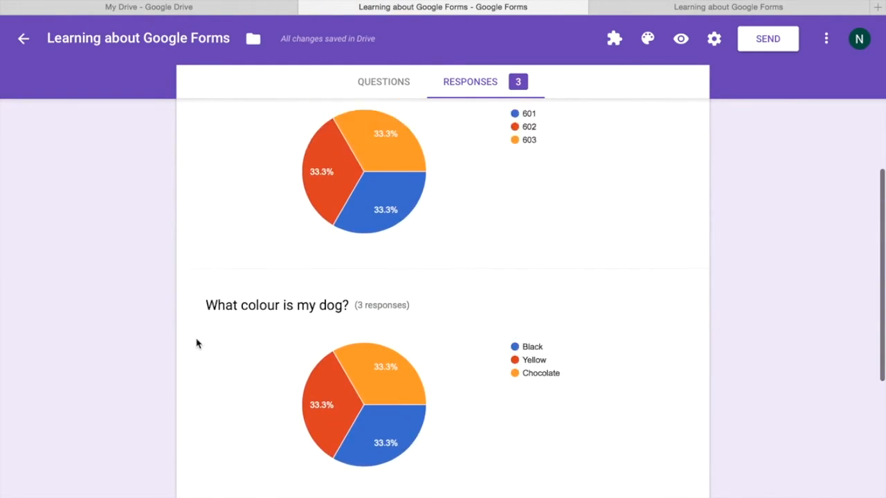
- Go through the three individual responses one at a time and examine the answers given in each
scroll(197, 343, "up", 5)
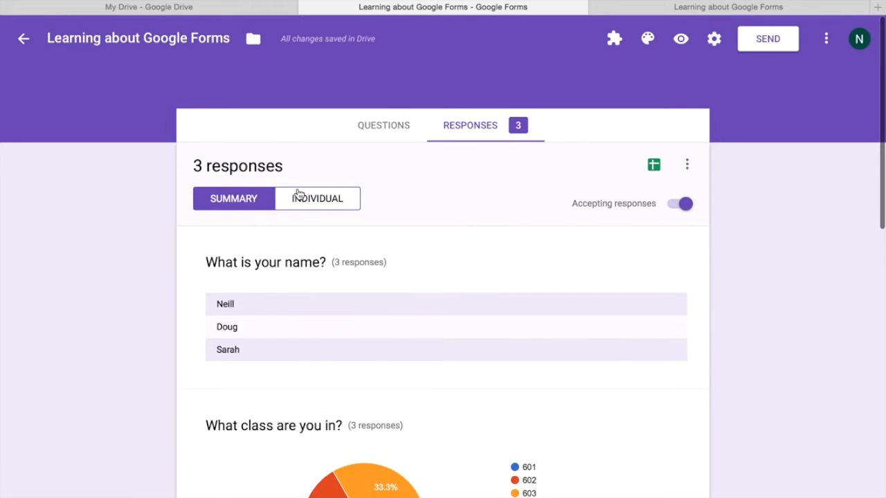
left_click(298, 194)
scroll(478, 283, "down", 3)
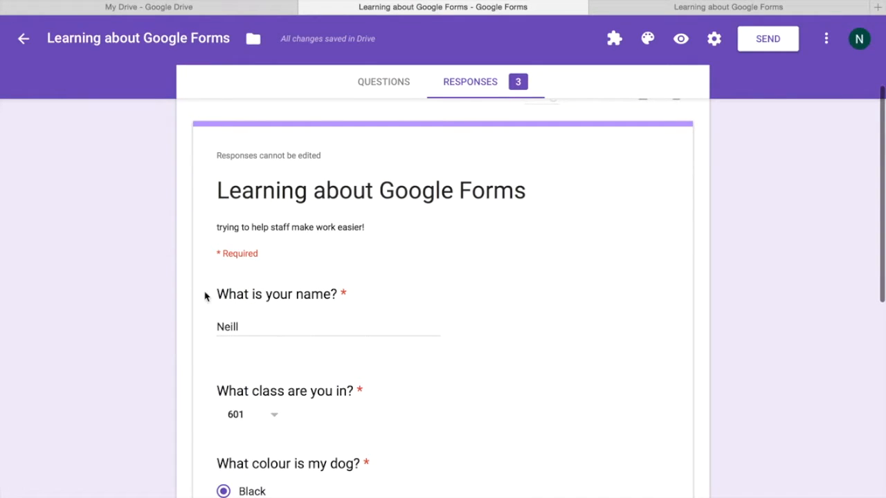
scroll(376, 371, "down", 7)
scroll(376, 373, "up", 4)
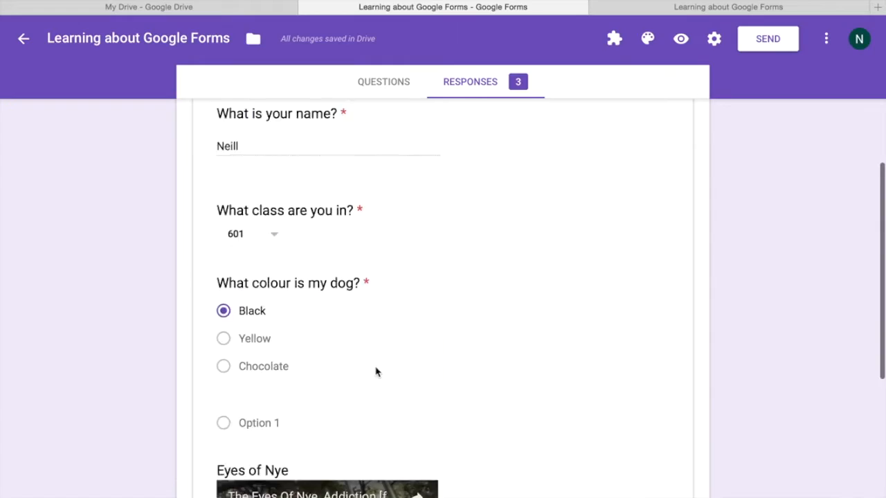
scroll(376, 372, "up", 5)
left_click(602, 220)
scroll(356, 166, "down", 3)
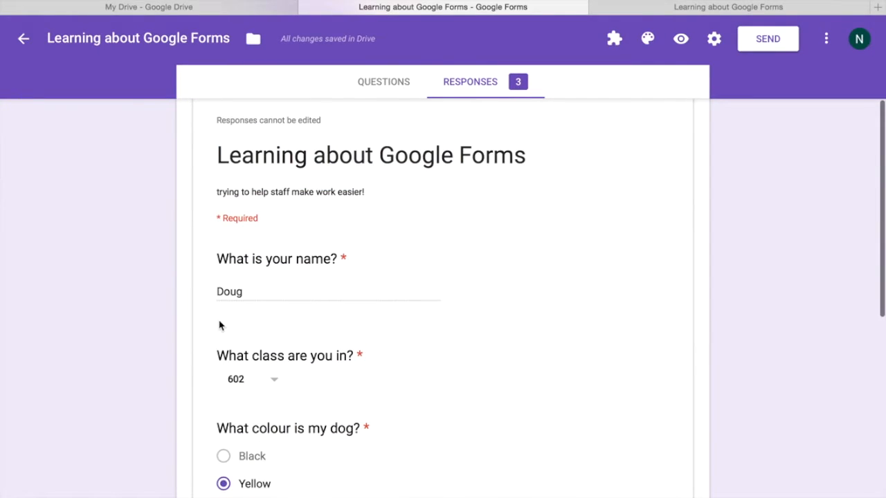
scroll(220, 326, "down", 4)
scroll(219, 326, "up", 7)
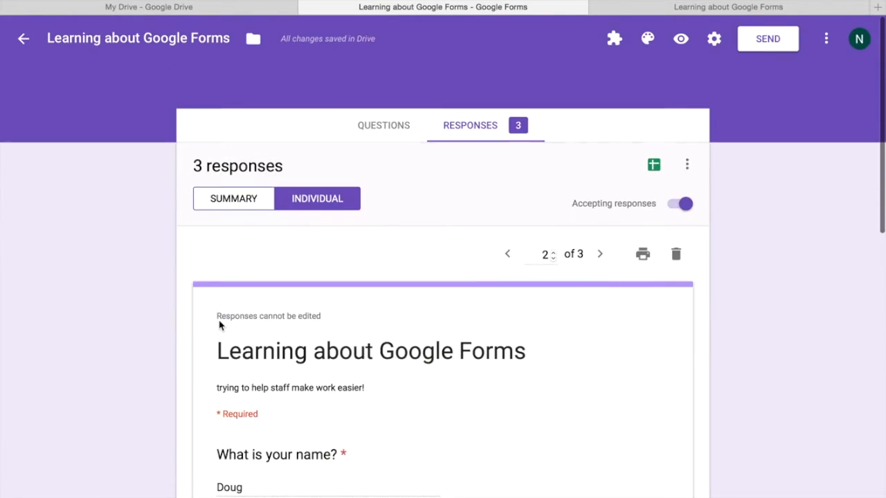
left_click(596, 253)
scroll(459, 346, "down", 7)
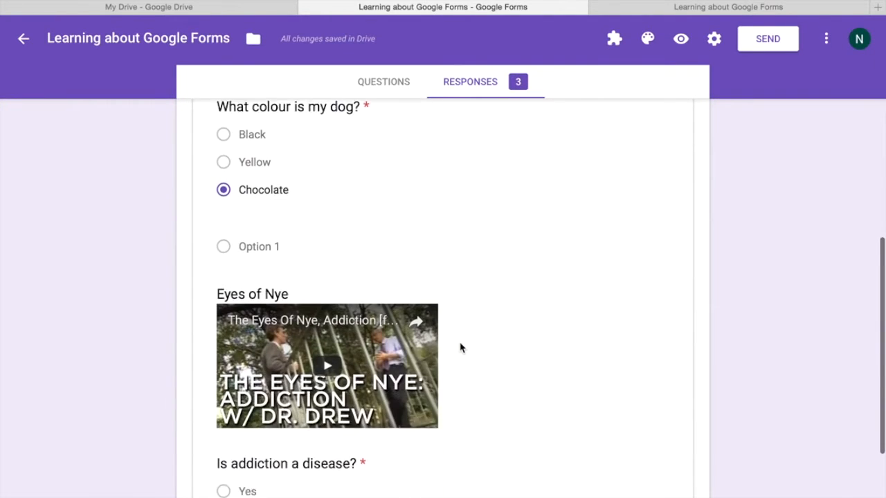
scroll(460, 348, "up", 7)
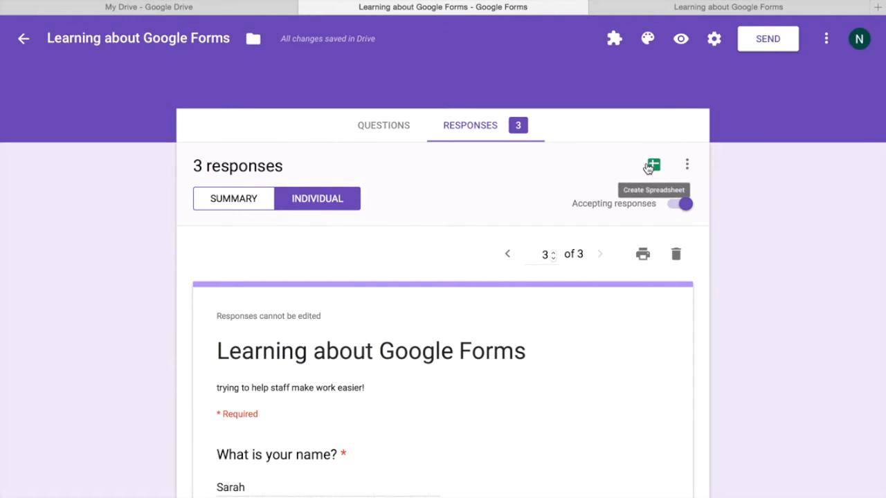
left_click(684, 168)
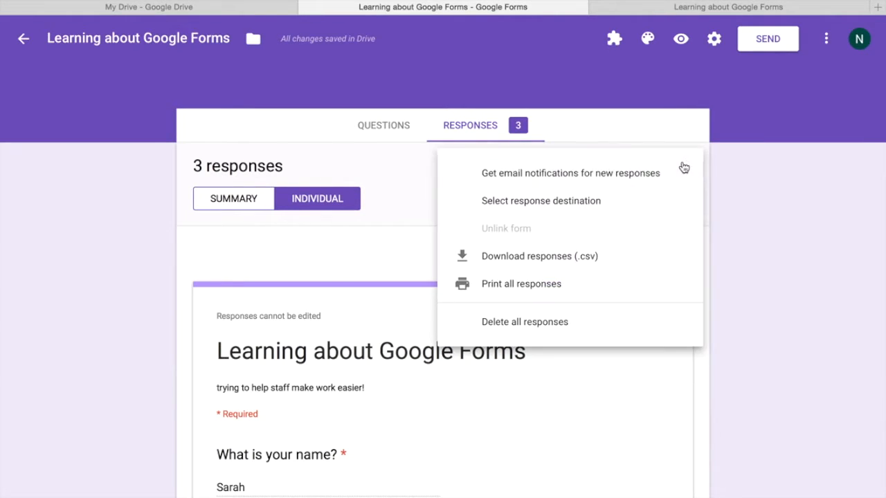
left_click(599, 207)
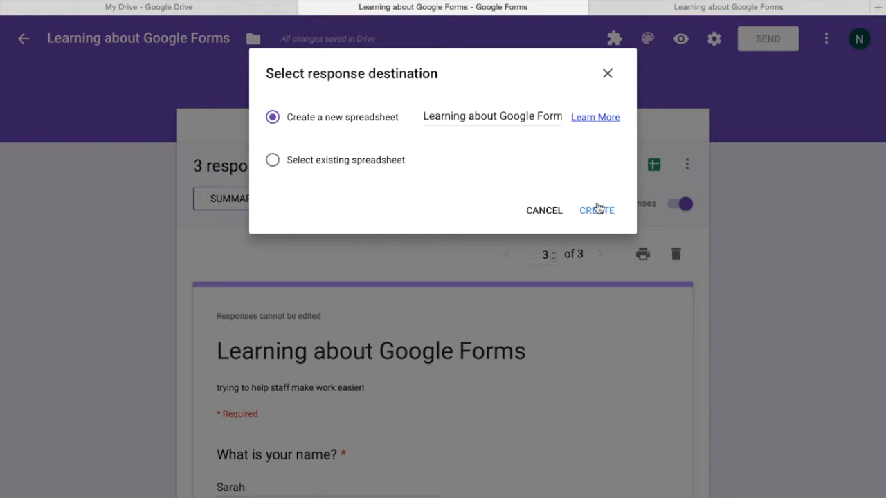
triple_click(487, 113)
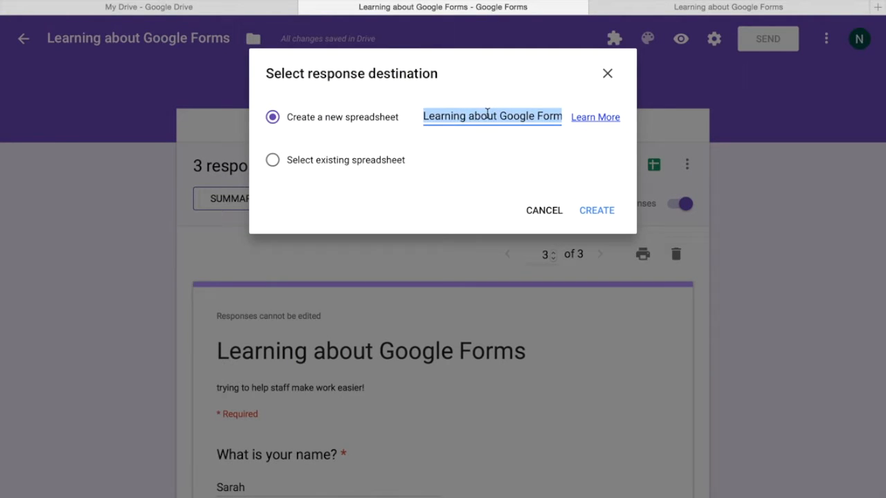
type("reson")
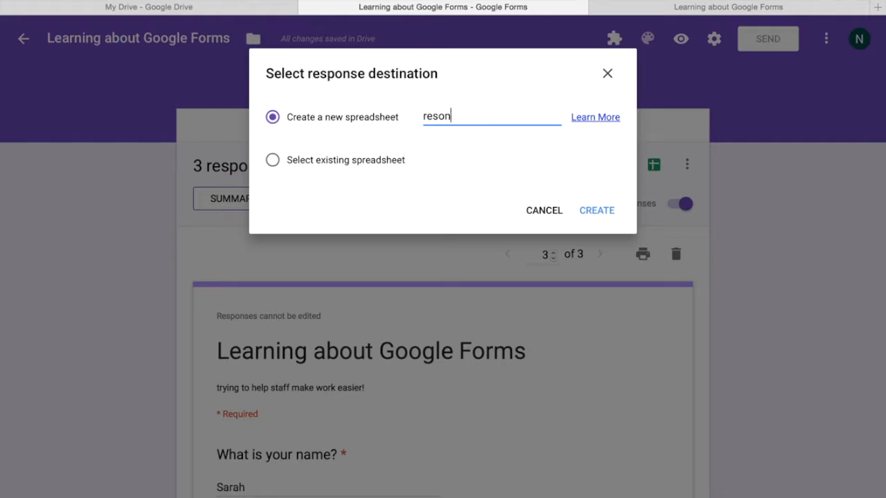
key("BackSpace")
key("BackSpace")
key("BackSpace")
key("BackSpace")
key("BackSpace")
type("pon")
left_click(553, 210)
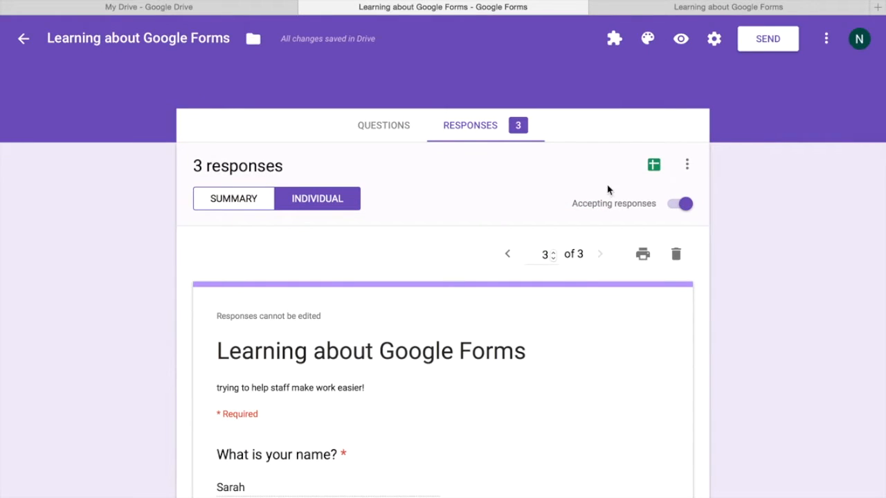
- Create a new spreadsheet named Responses as the destination for the form's responses
left_click(654, 167)
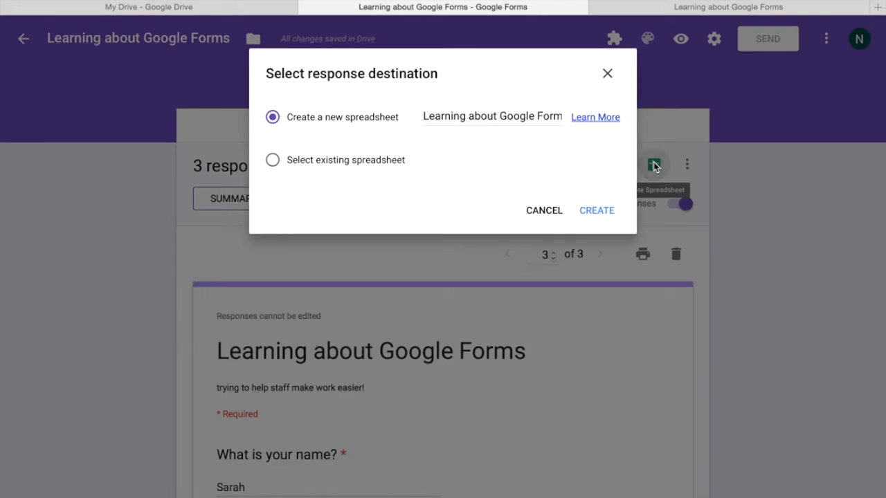
triple_click(509, 116)
type("Responses")
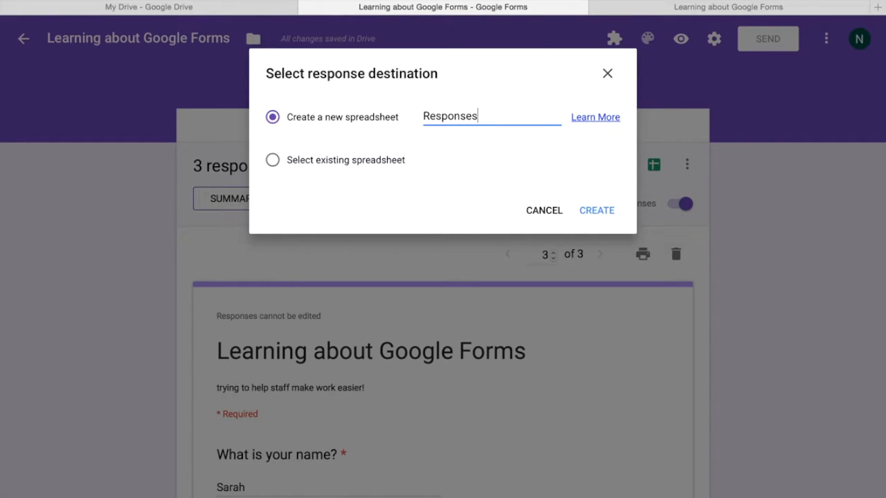
left_click(587, 211)
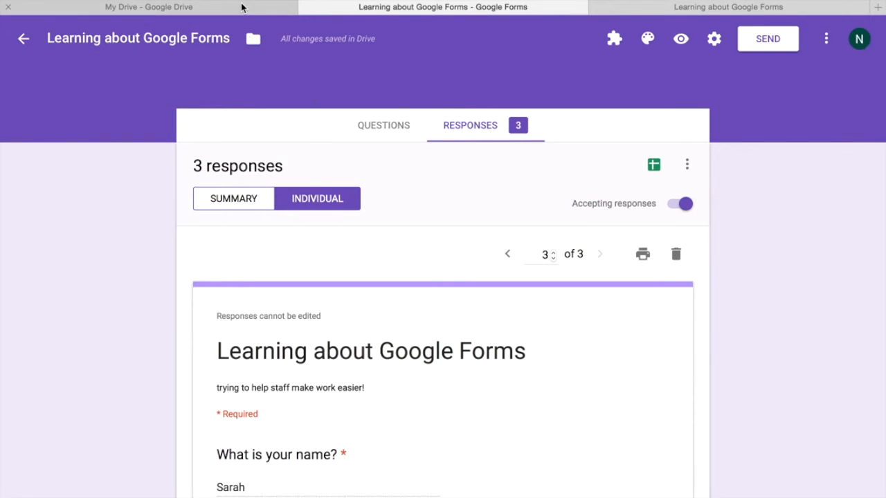
- Switch to Google Drive, find the Responses spreadsheet among the My Drive files and open it
left_click(242, 7)
scroll(452, 258, "down", 2)
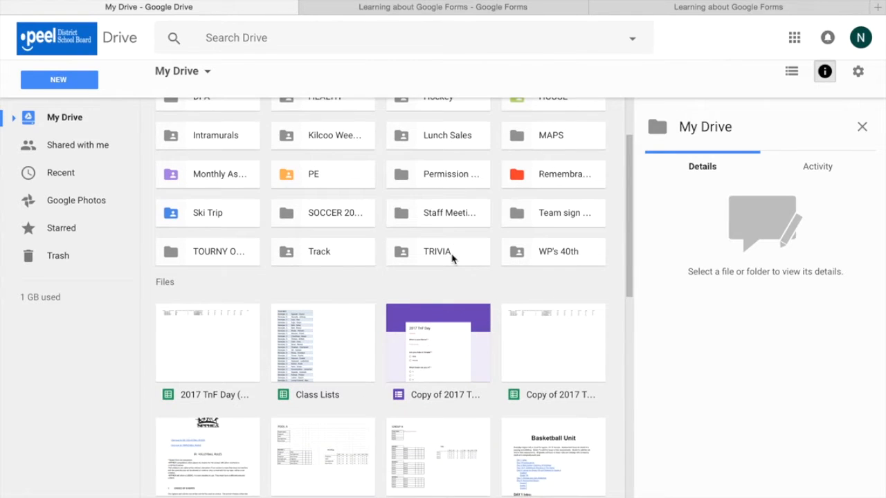
scroll(451, 258, "down", 8)
scroll(451, 258, "down", 5)
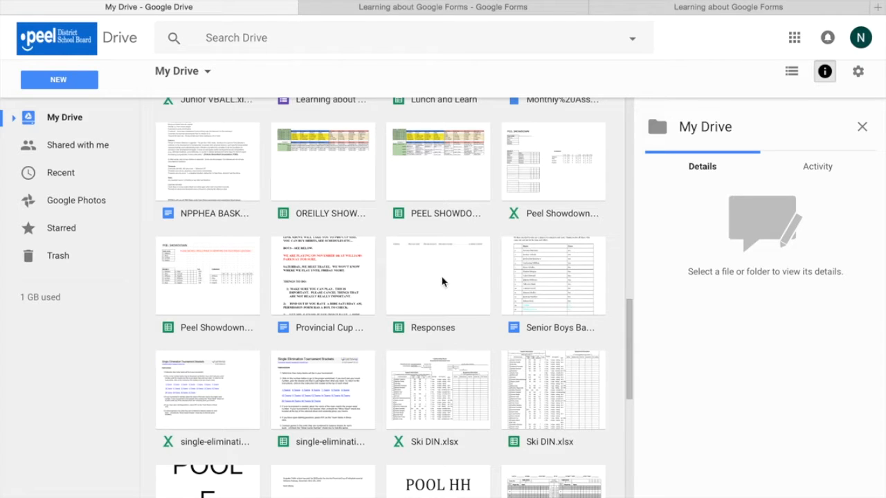
double_click(442, 282)
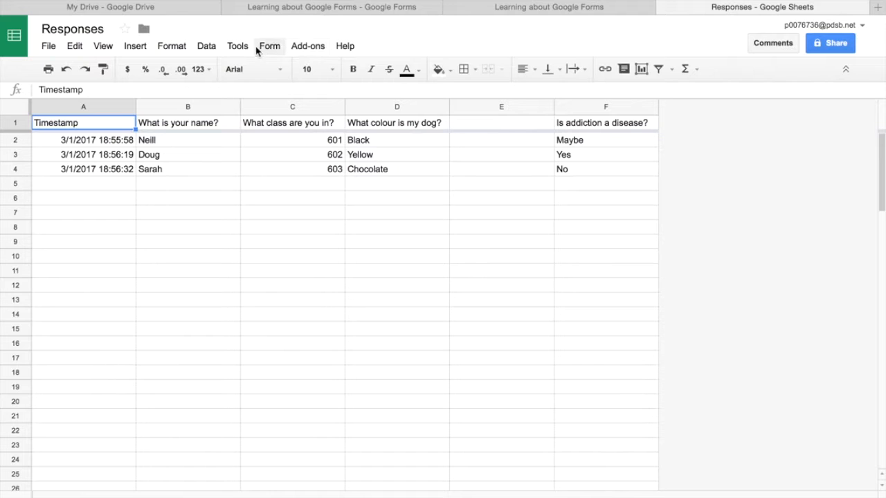
- Enable the Flubaroo add-on in the Responses sheet and dismiss its notification
left_click(311, 48)
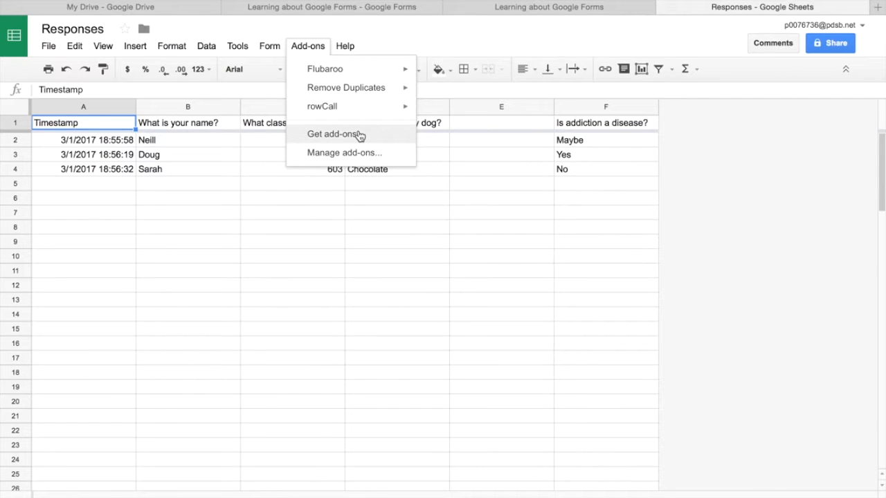
mouse_move(368, 71)
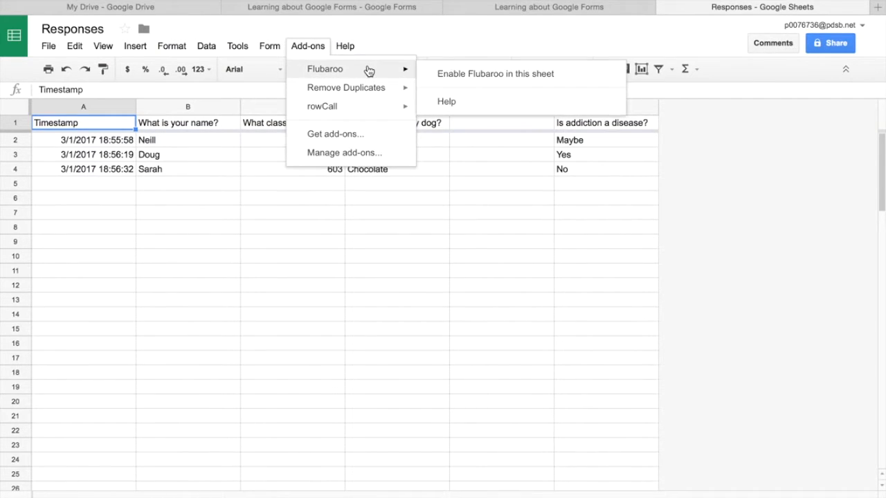
left_click(456, 74)
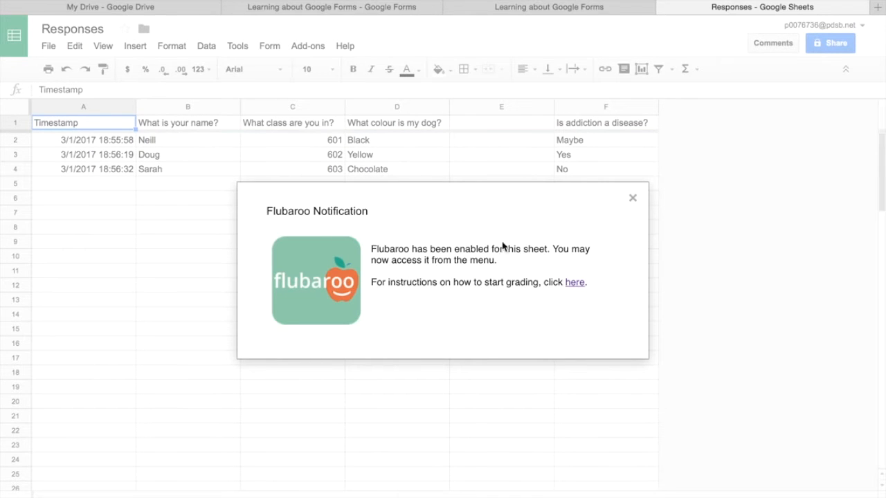
left_click(633, 198)
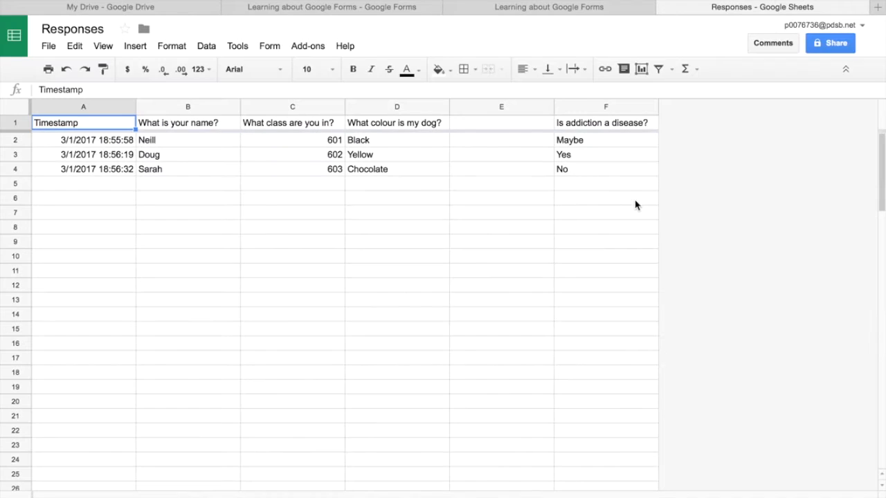
- Start Flubaroo's Grade Assignment, keeping Identifies Student for name and class and Normal Grading with 1 point for the other questions
left_click(307, 52)
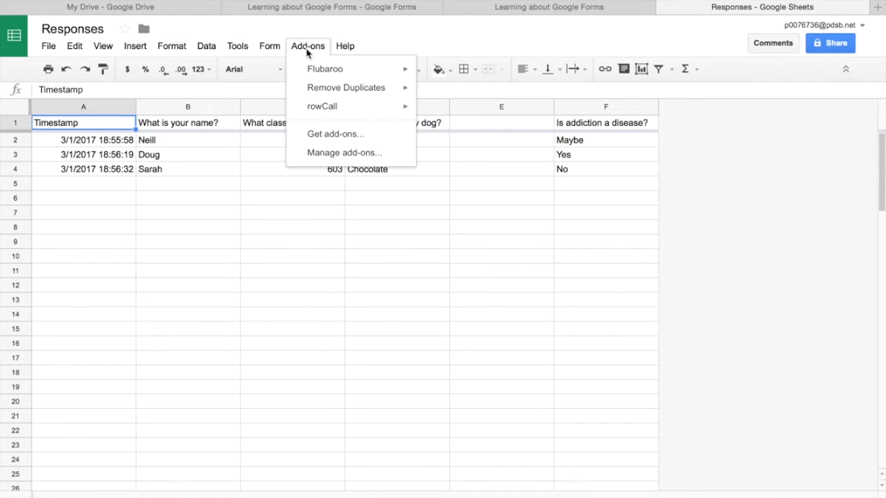
mouse_move(323, 71)
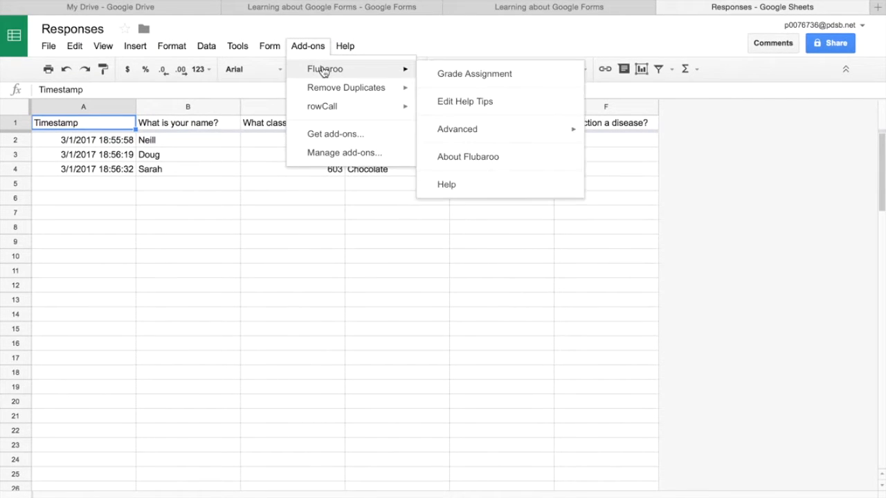
left_click(452, 75)
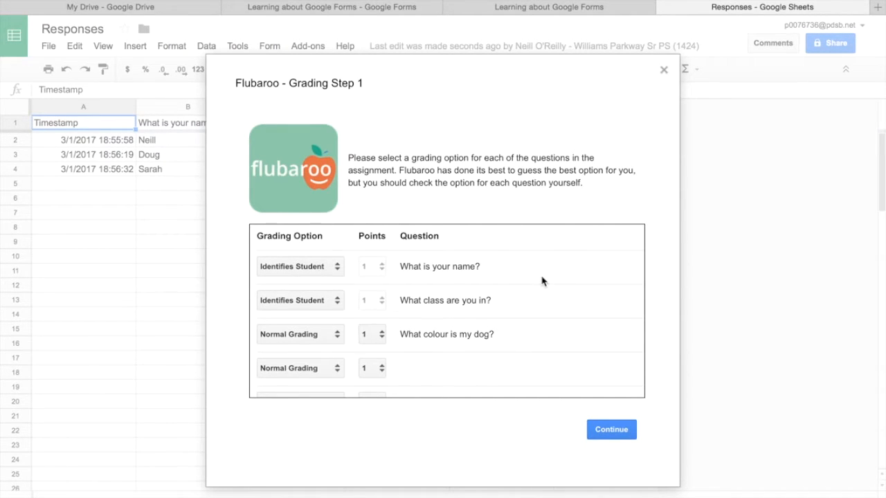
scroll(542, 281, "down", 1)
scroll(533, 274, "up", 1)
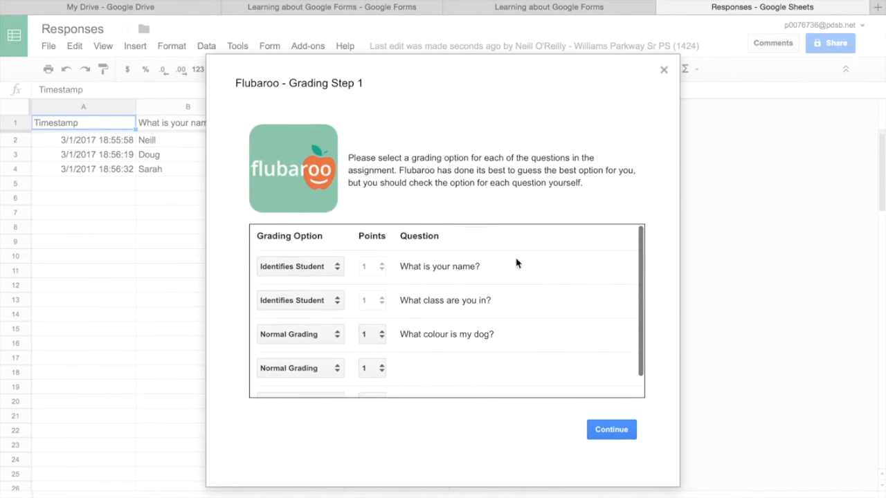
left_click(331, 265)
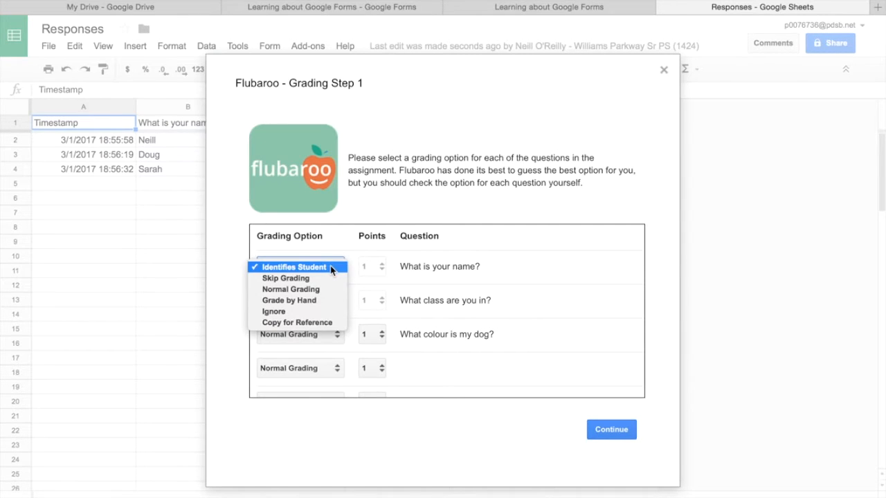
left_click(330, 265)
left_click(339, 303)
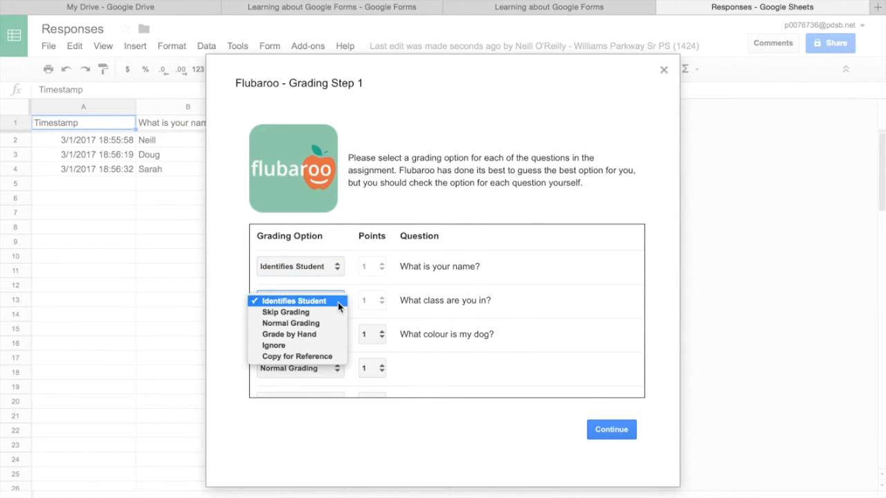
left_click(338, 304)
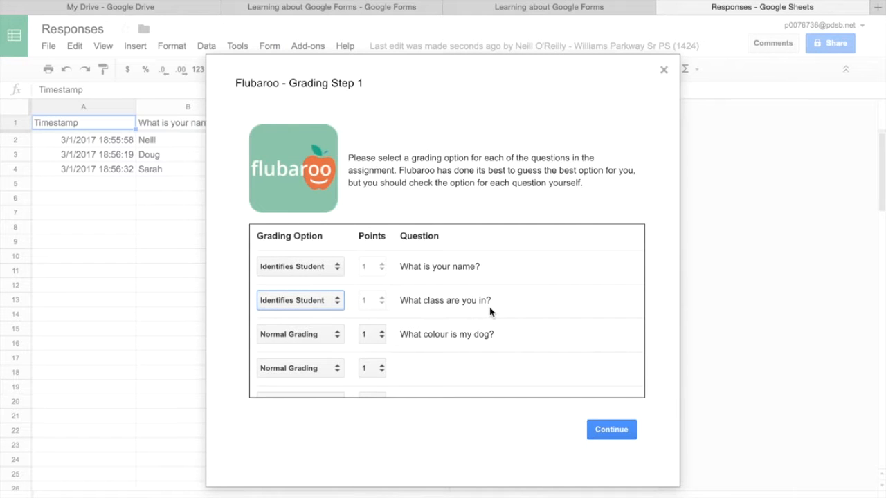
scroll(490, 311, "down", 2)
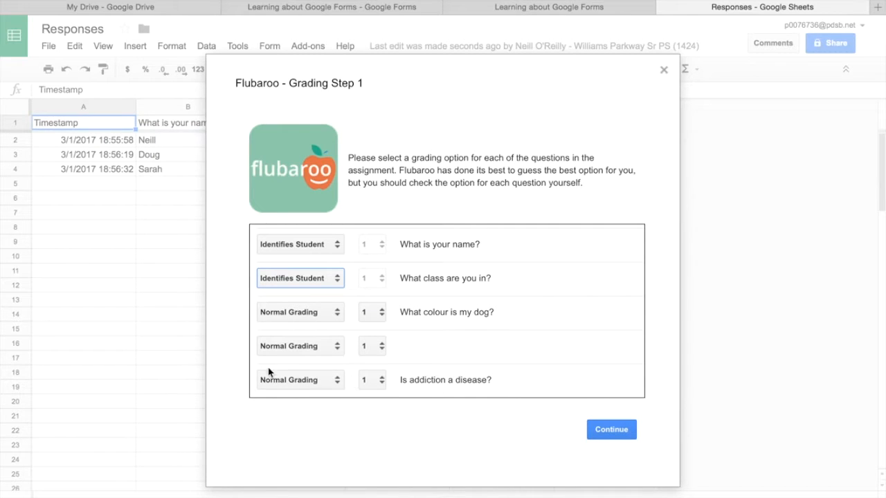
left_click(601, 431)
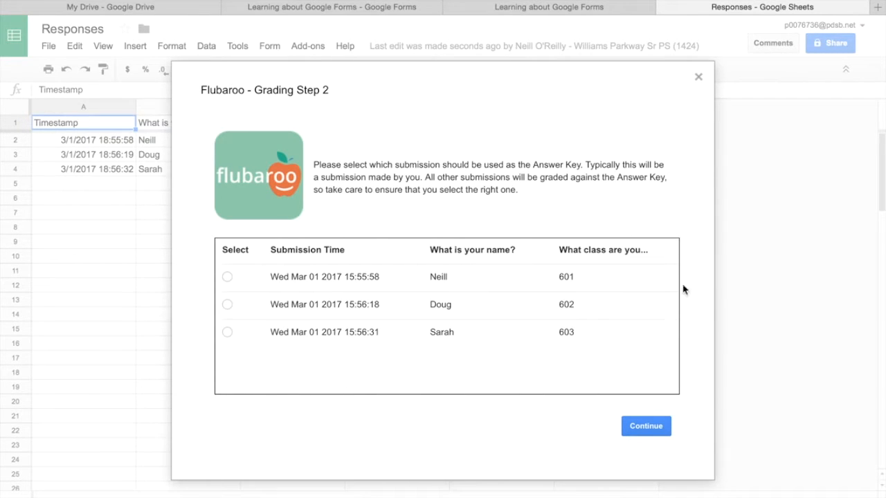
- Grade the assignment with the class 602 submission as the answer key and inspect the possible and average points in the summary
left_click(227, 304)
left_click(633, 429)
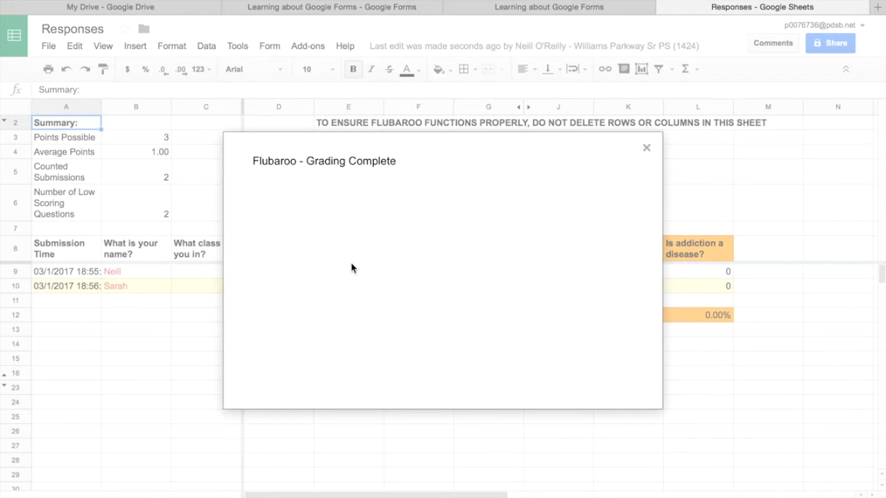
left_click(647, 148)
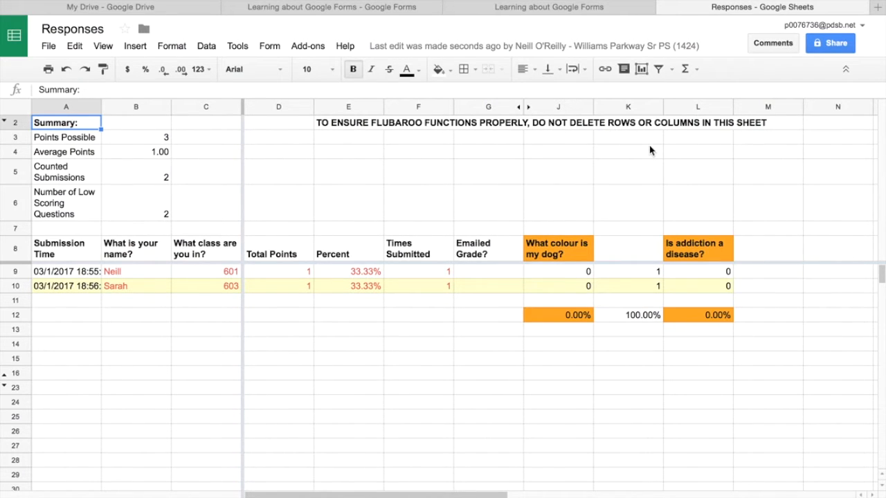
left_click(156, 142)
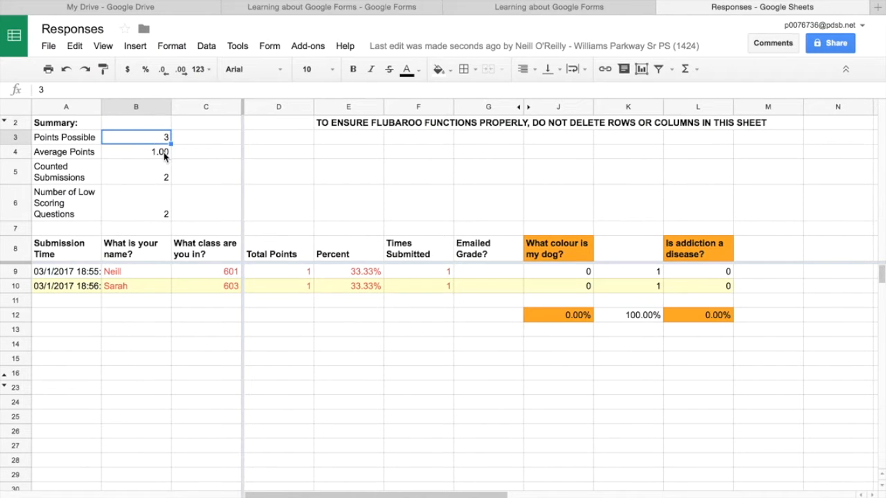
left_click(165, 156)
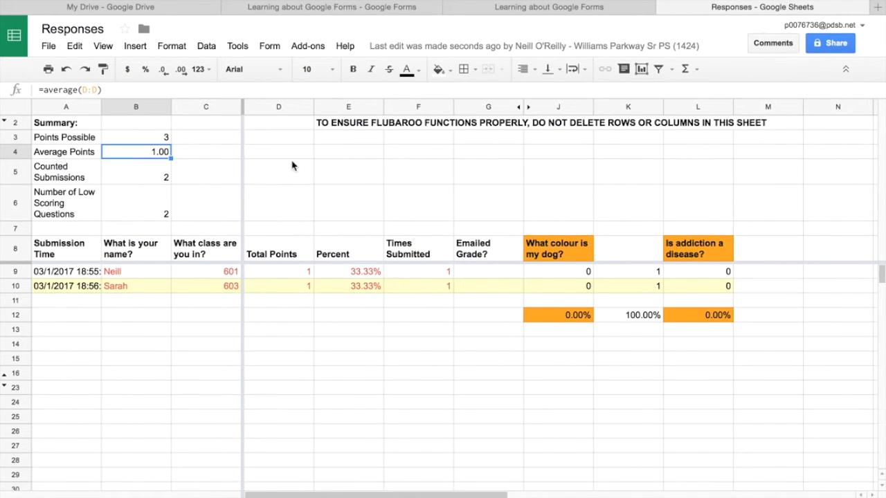
- Close the Responses spreadsheet and the submitted form's confirmation page, and return to Google Drive
left_click(663, 8)
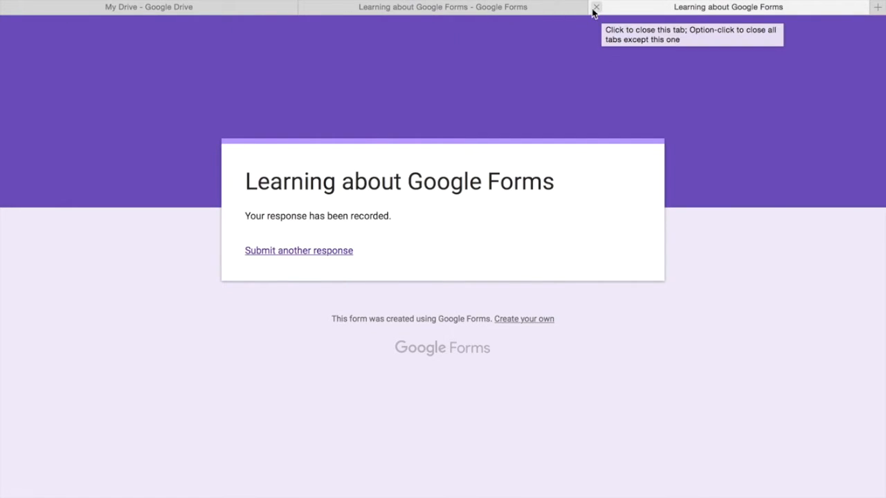
left_click(596, 8)
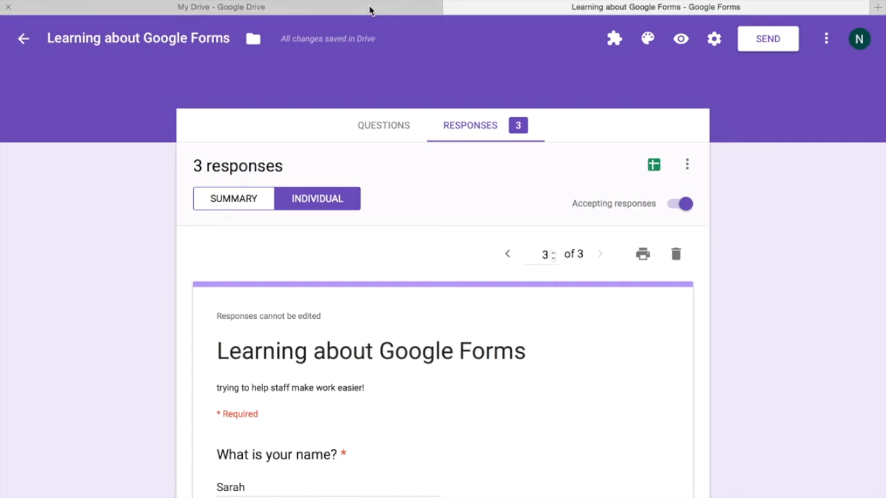
left_click(393, 8)
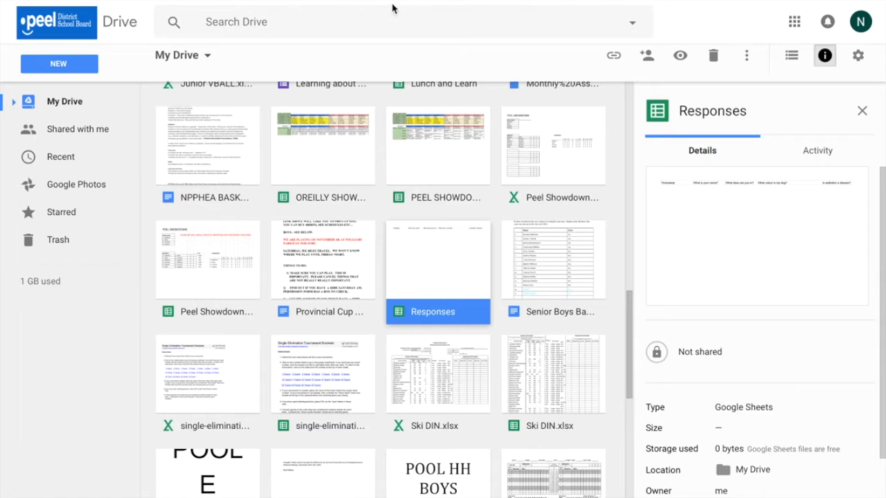
- Find the "Learning about Google Forms" form among the My Drive files and open it for editing
scroll(379, 347, "up", 8)
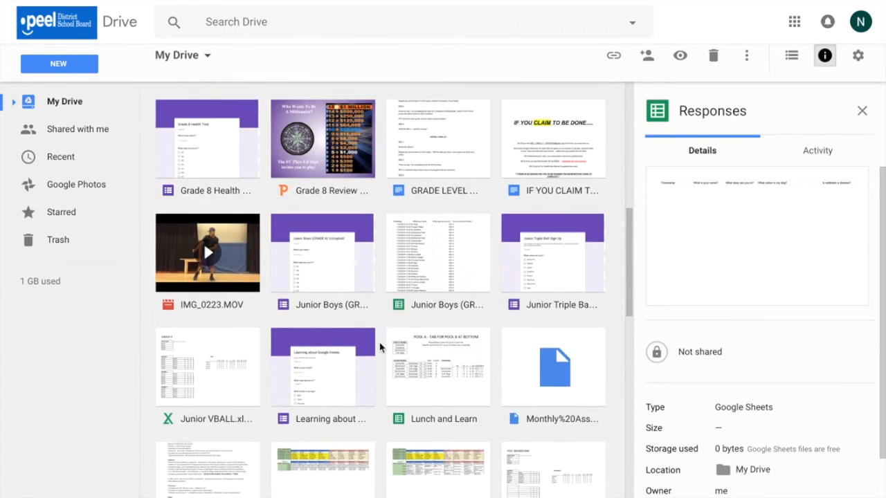
scroll(379, 347, "up", 4)
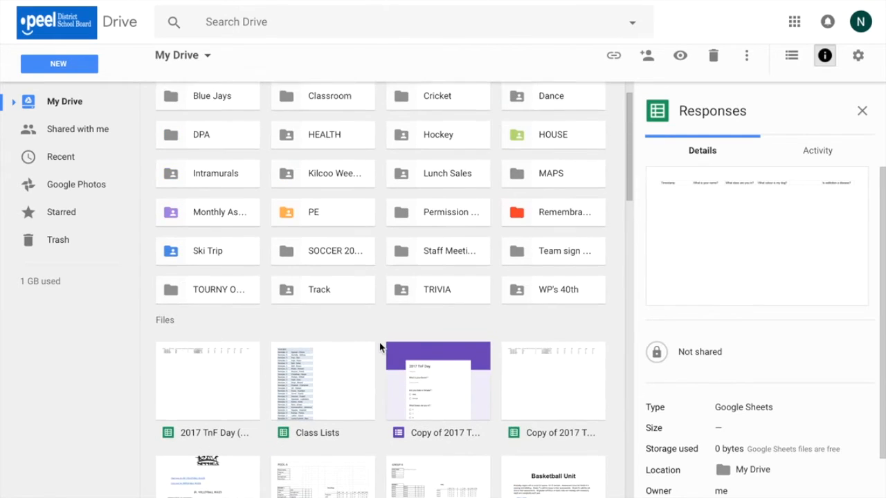
scroll(380, 347, "down", 5)
scroll(379, 348, "down", 4)
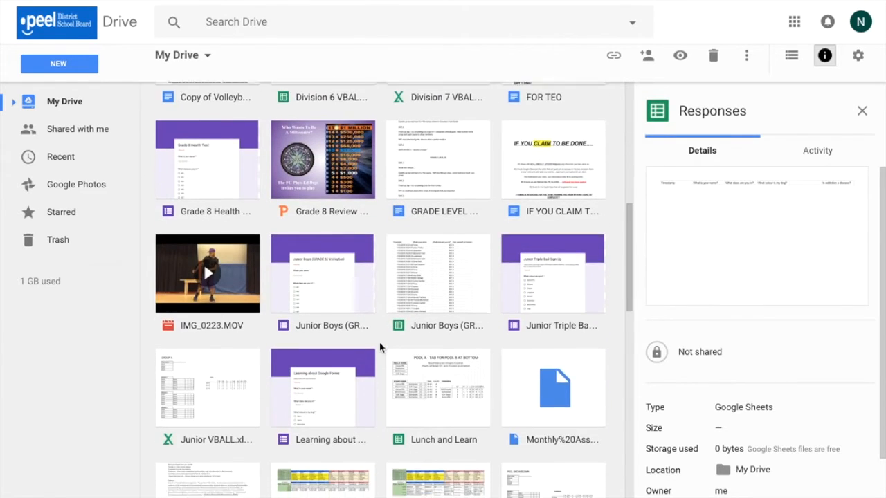
double_click(345, 277)
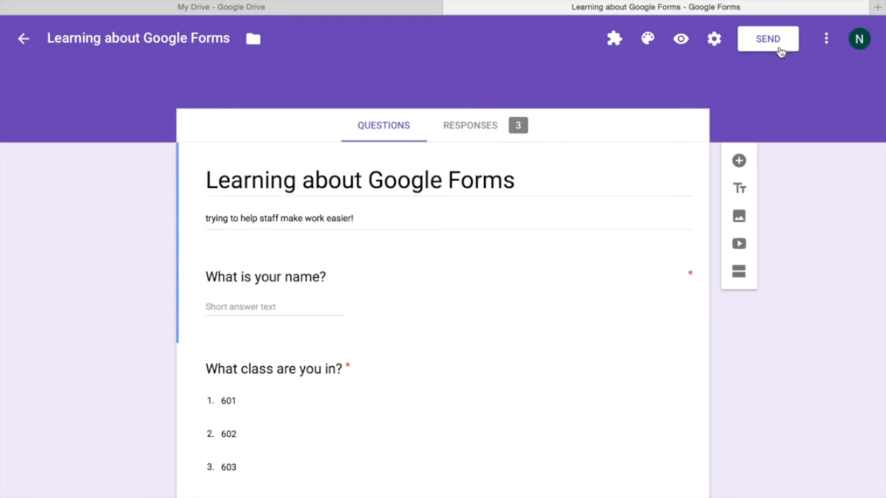
- Generate a shortened link for sending the form, copy it and close the Send form dialog
left_click(767, 41)
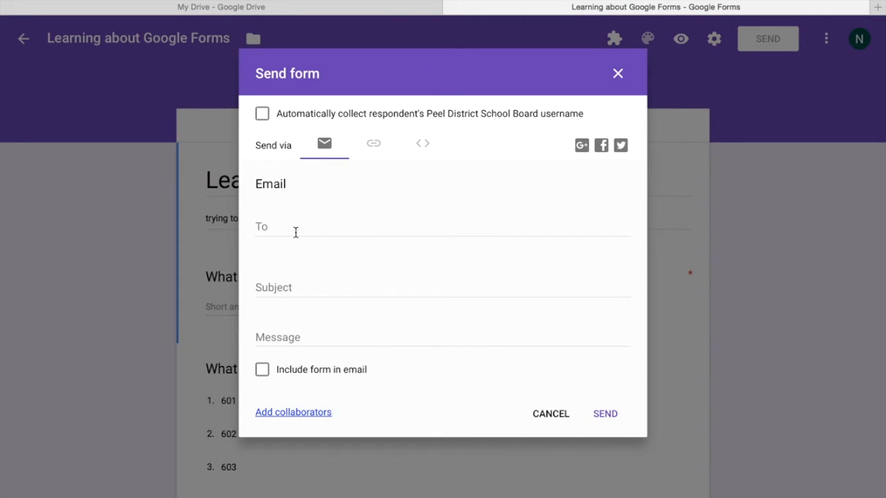
left_click(382, 144)
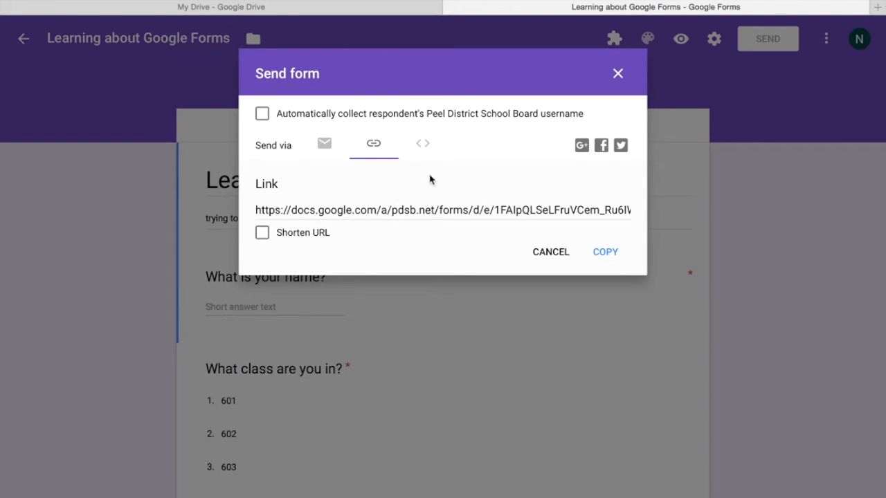
left_click(262, 233)
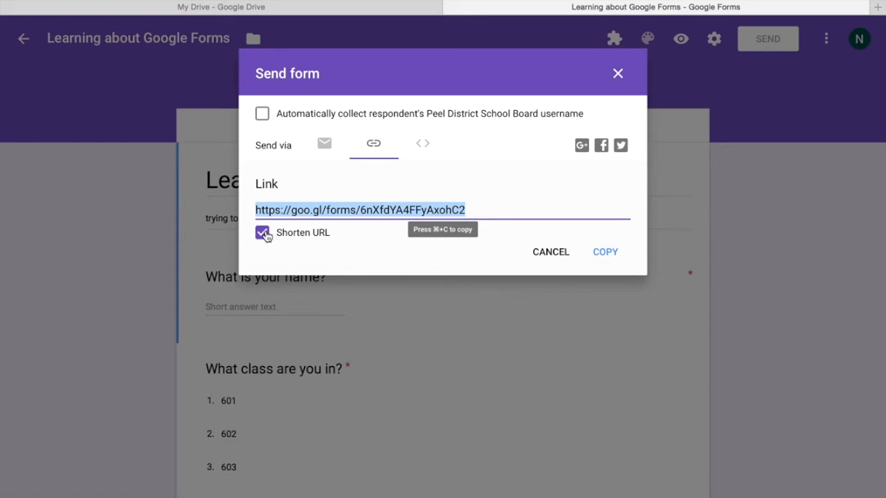
left_click(605, 258)
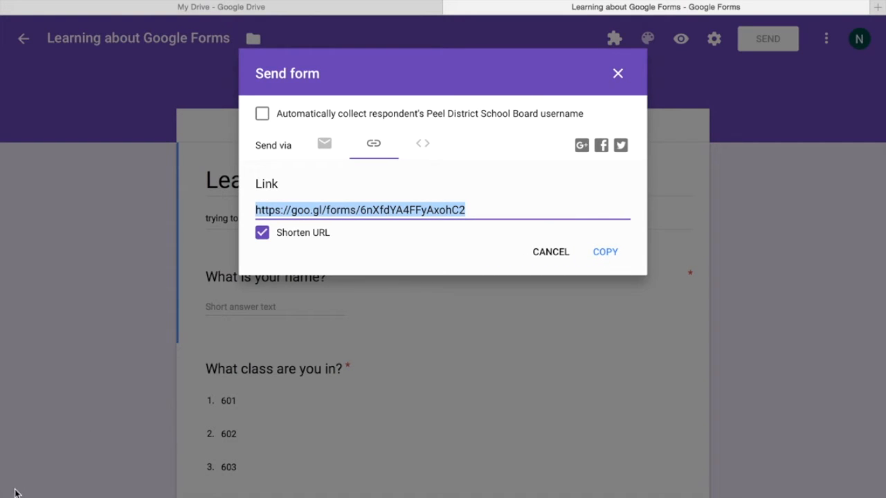
left_click(616, 75)
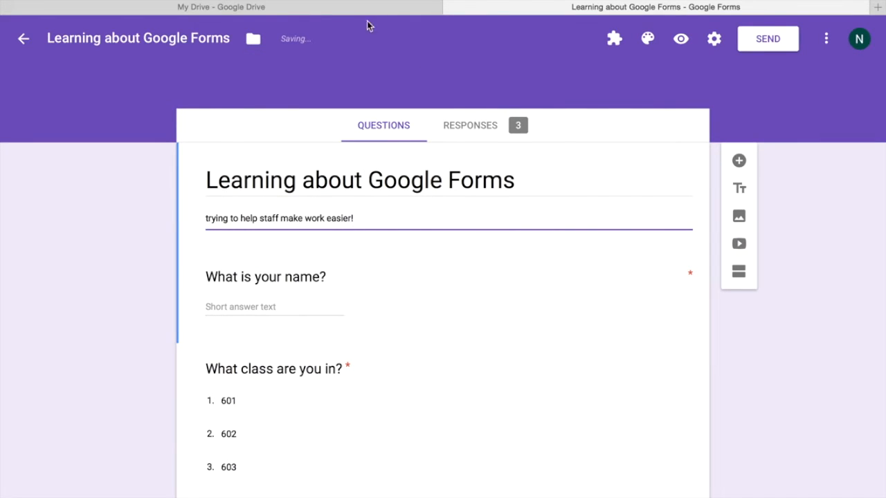
left_click(340, 12)
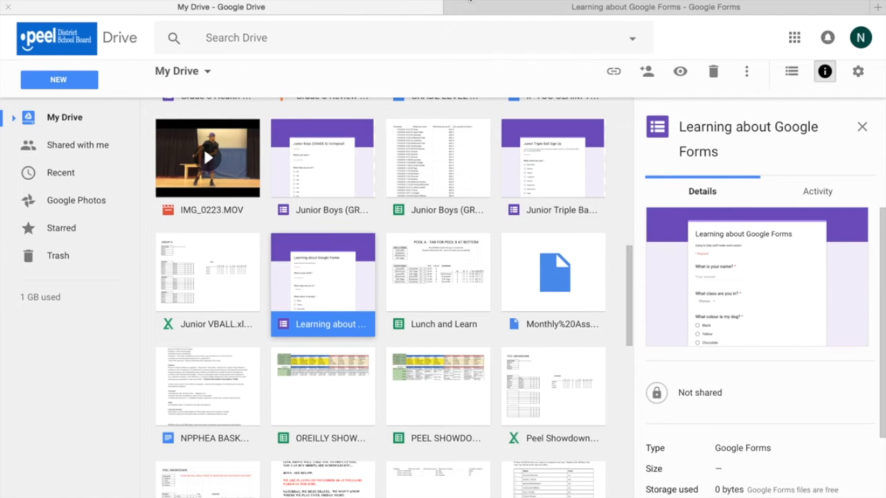
left_click(670, 8)
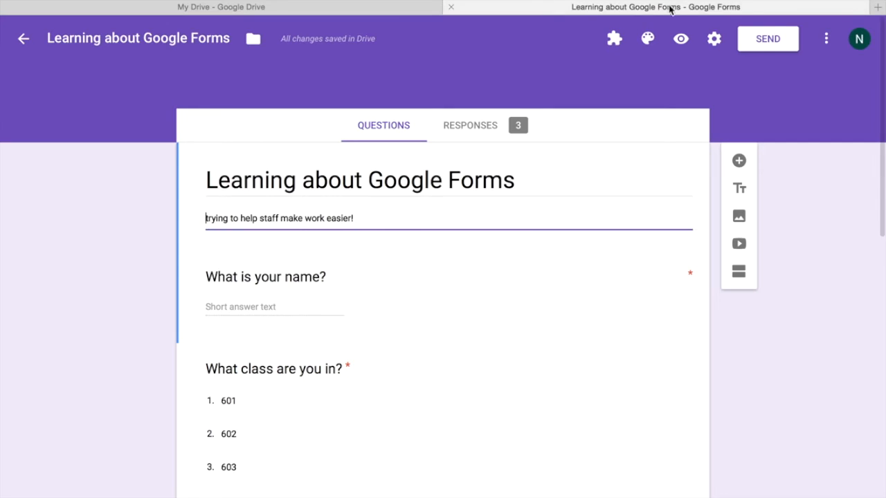
left_click(877, 7)
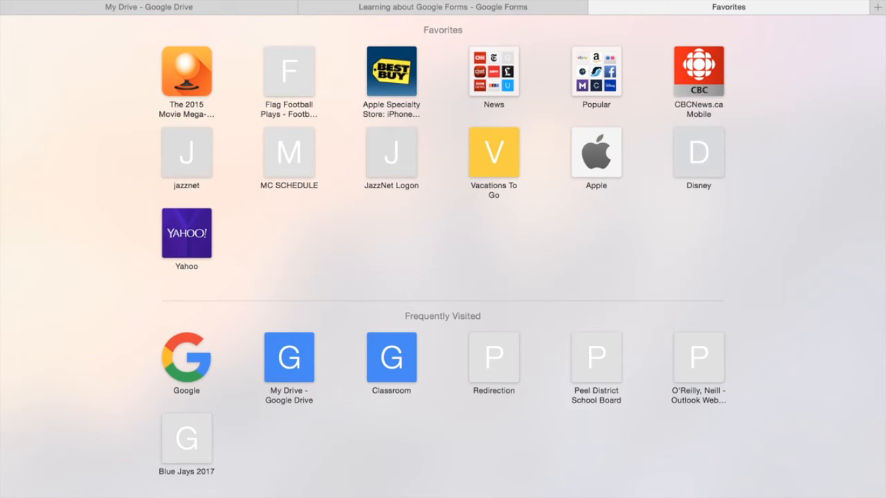
type("www.peel")
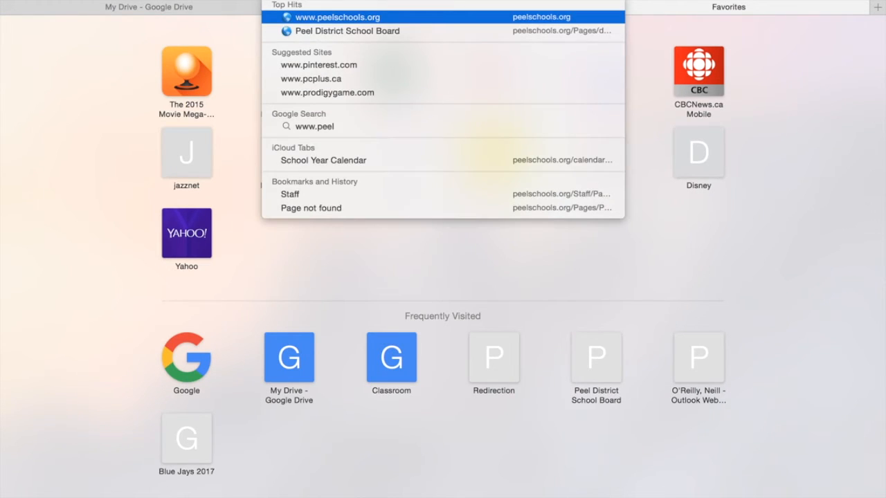
key("Return")
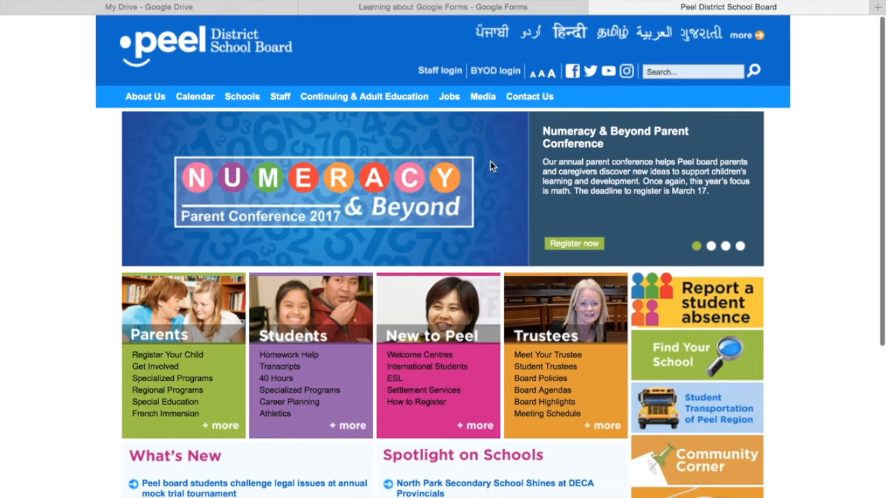
- Log in to the staff site with the staff username and account password and open Mail
left_click(439, 70)
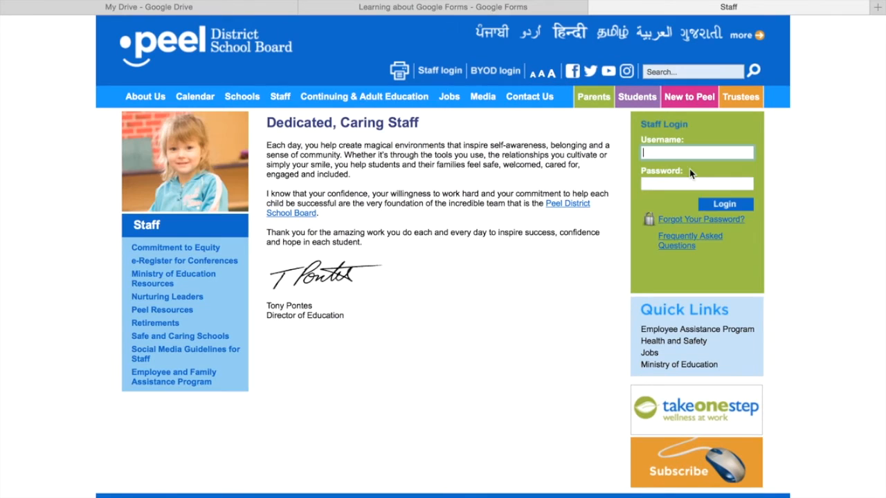
left_click(690, 173)
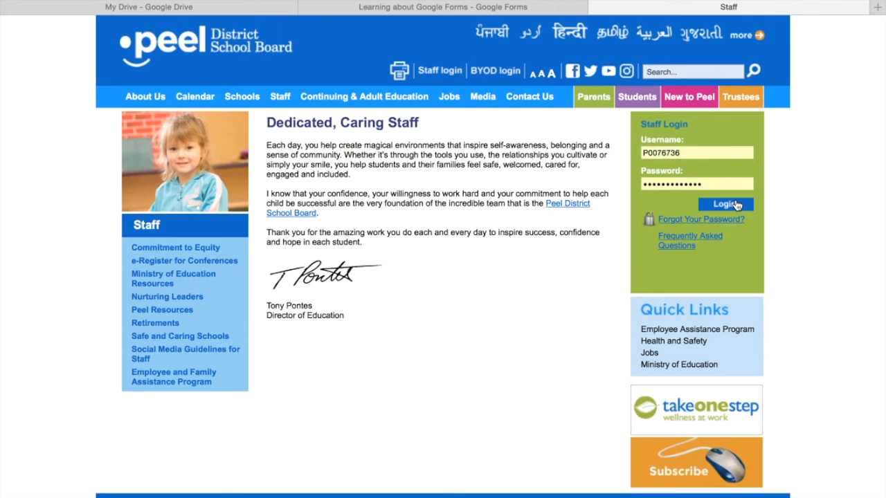
left_click(724, 204)
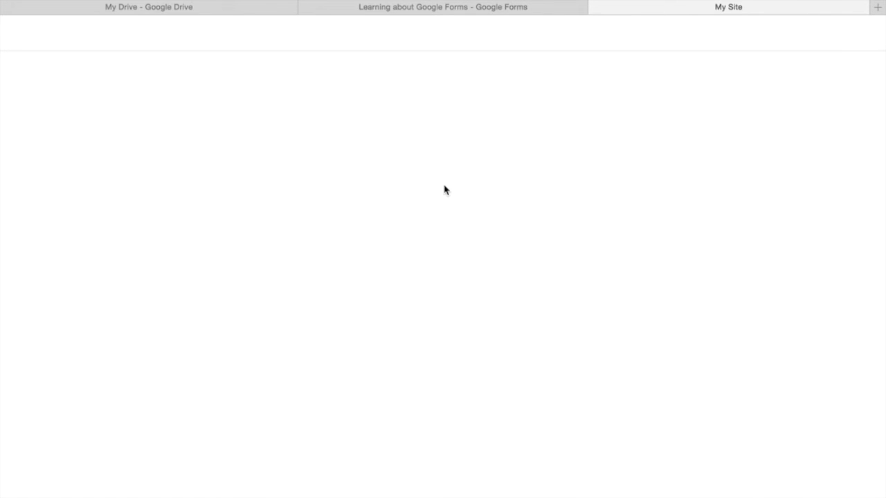
scroll(445, 190, "down", 5)
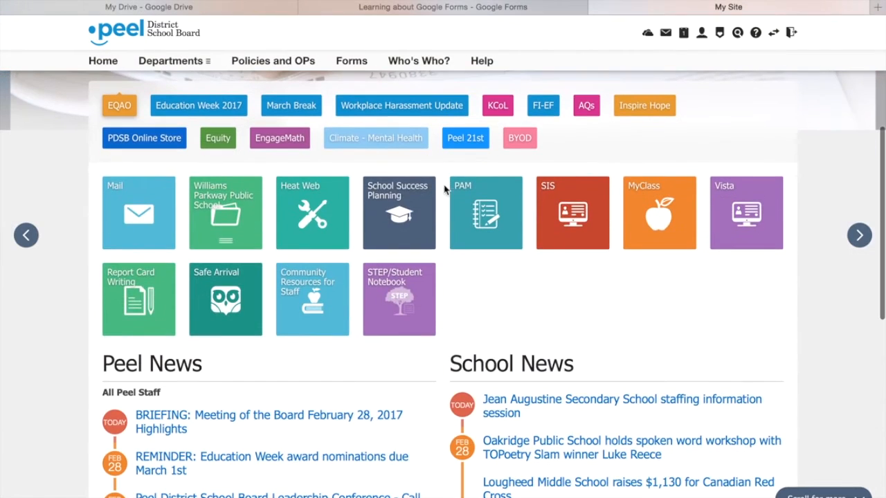
left_click(135, 215)
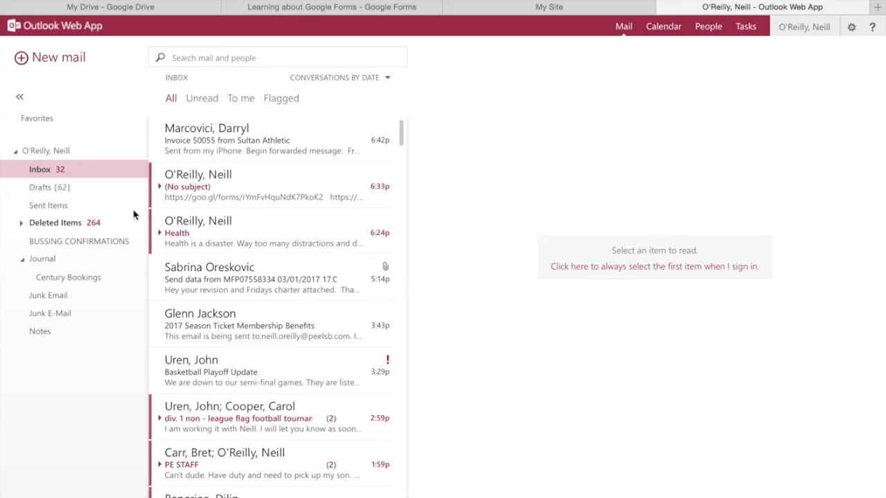
- Compose an email containing the copied form link, address it to the sender's own account and send it without a subject
left_click(61, 61)
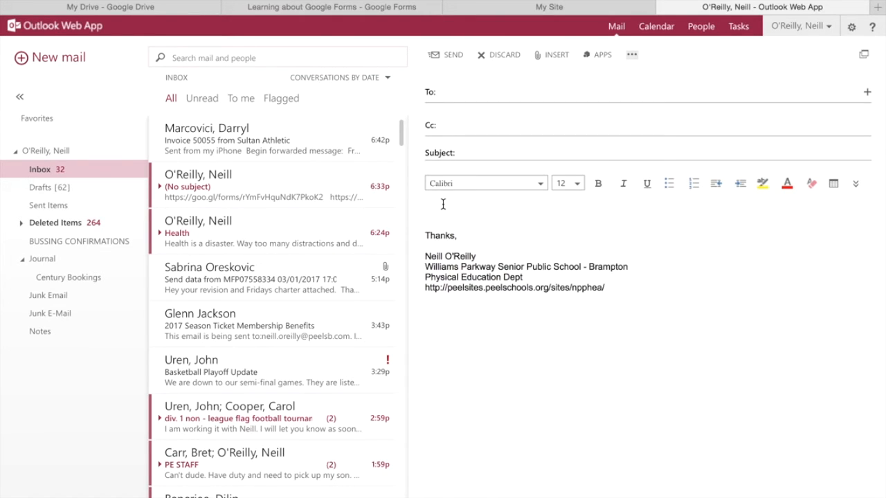
type("https://goo.gl/forms/6nXfdYA4FFyAxohC2")
left_click(486, 93)
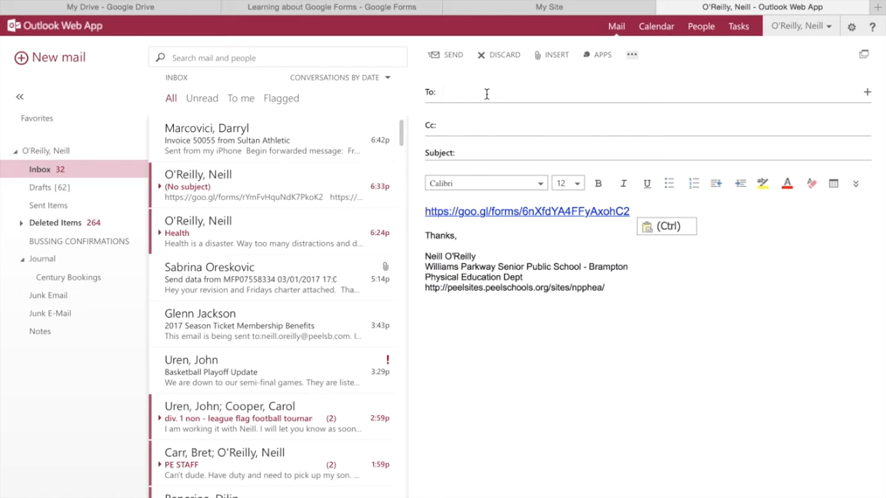
type("neill")
key("Return")
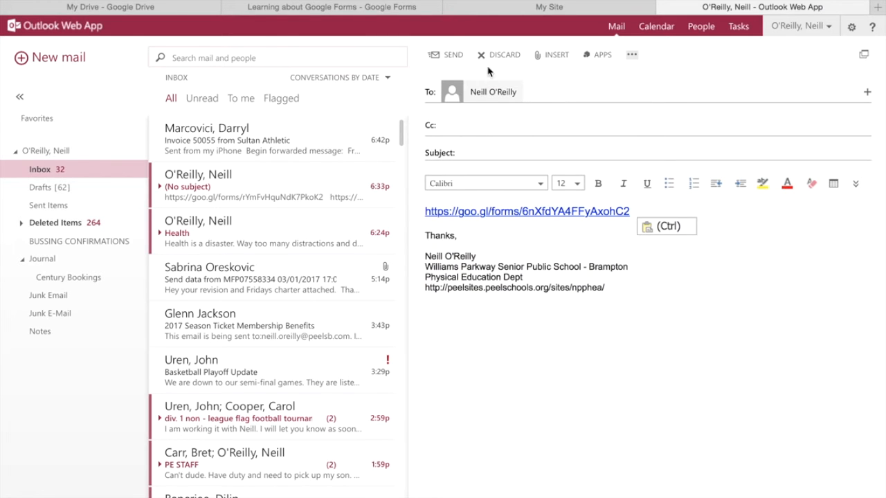
left_click(456, 56)
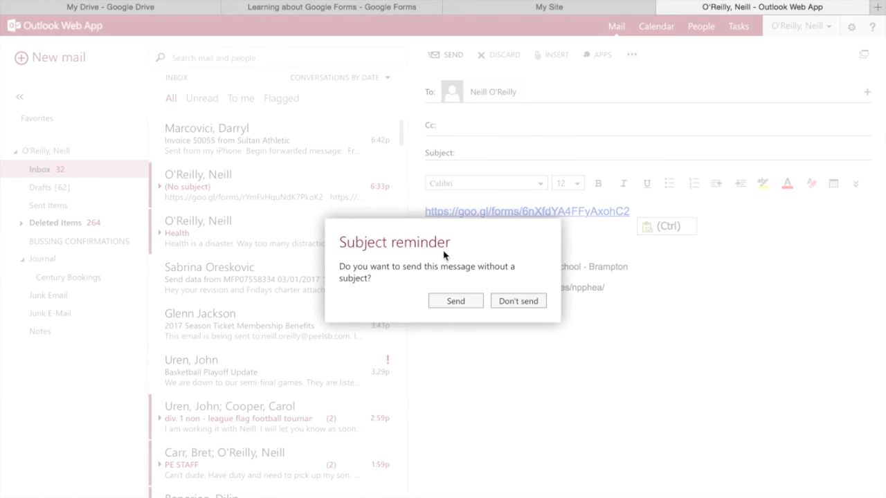
left_click(455, 302)
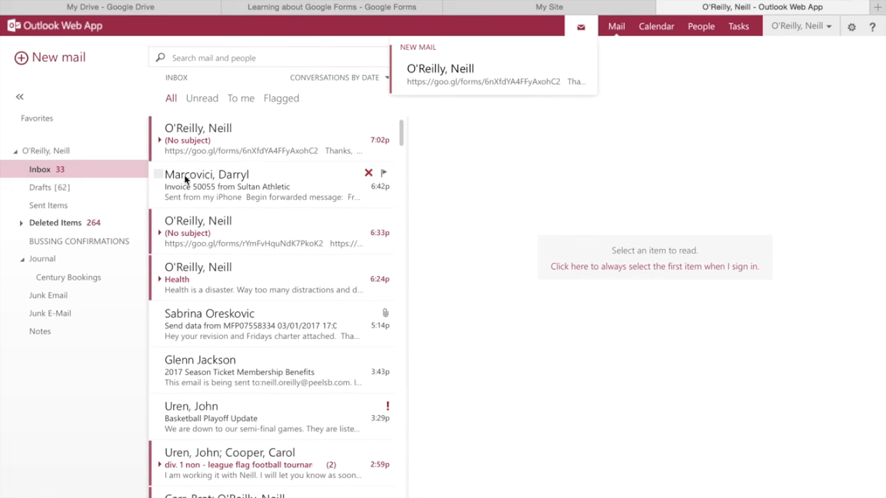
- Open the newly received email, follow its form link and look through the form's questions
left_click(246, 141)
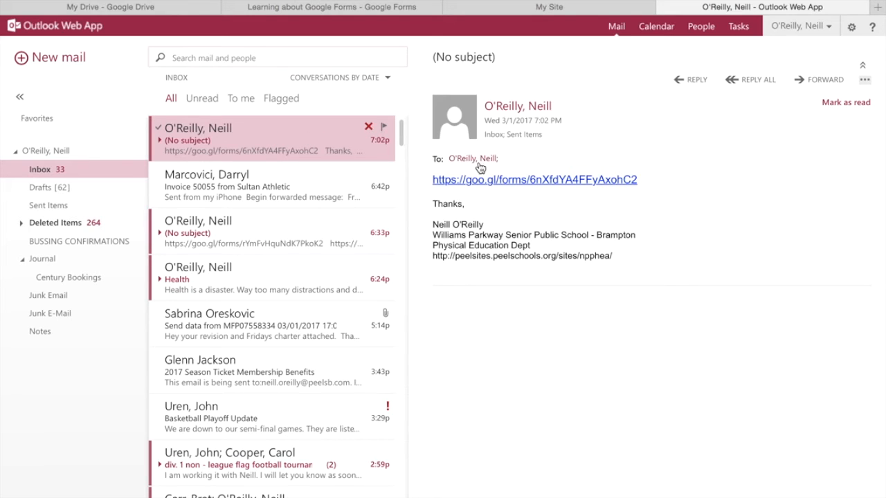
left_click(503, 181)
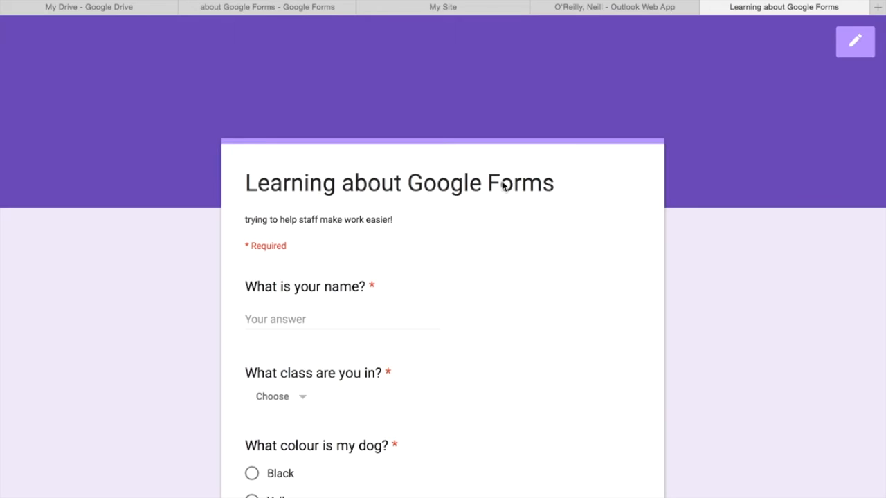
scroll(503, 185, "down", 6)
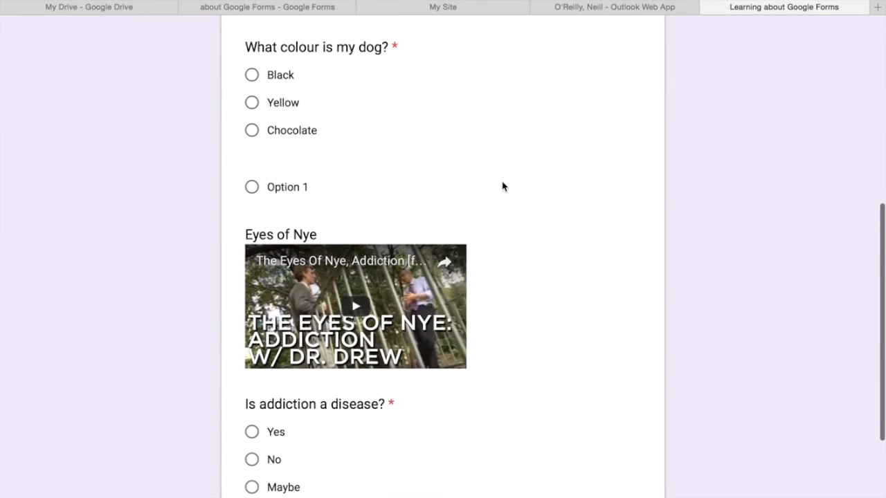
scroll(503, 186, "down", 3)
scroll(503, 186, "up", 6)
scroll(503, 185, "up", 2)
scroll(503, 186, "down", 4)
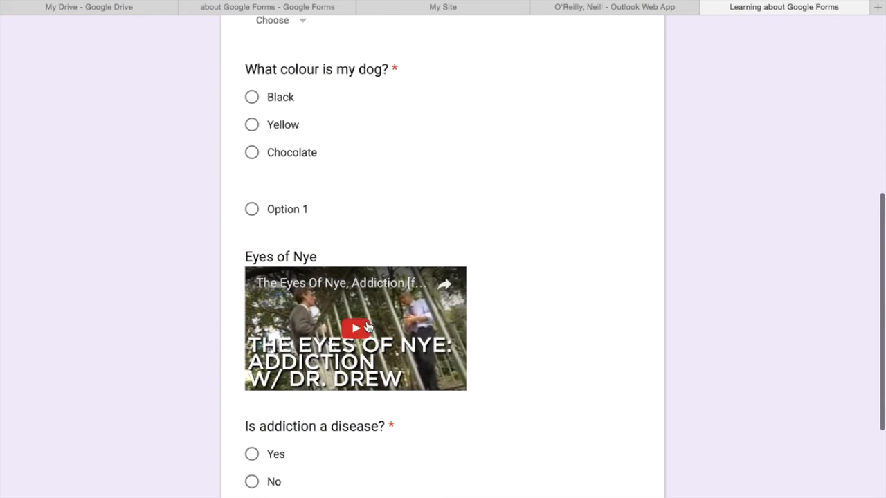
- Play the Eyes of Nye video in the form, go over the addiction question's answers, and close the form to return to Outlook
left_click(368, 327)
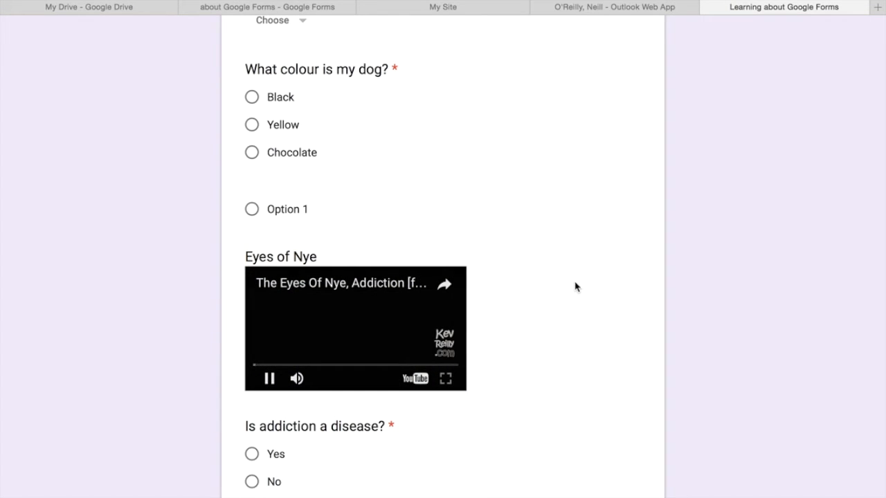
scroll(574, 287, "down", 5)
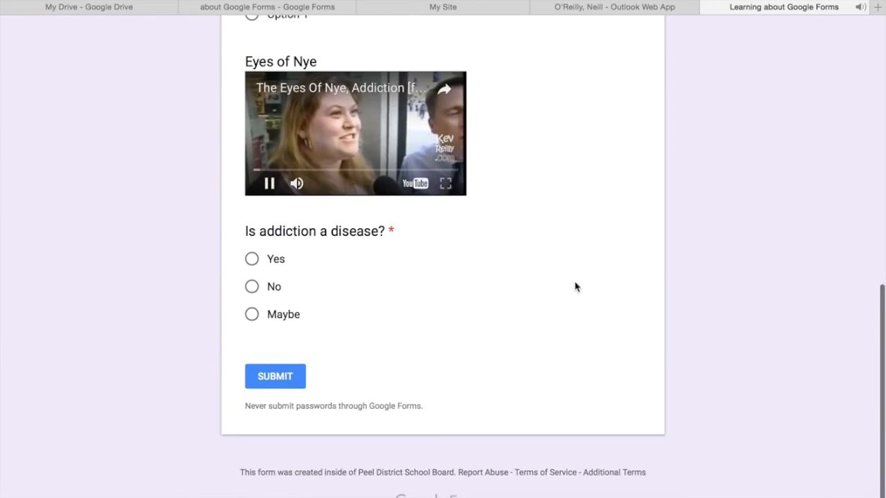
left_click(251, 256)
left_click(252, 282)
left_click(252, 308)
scroll(480, 270, "up", 3)
scroll(481, 270, "up", 5)
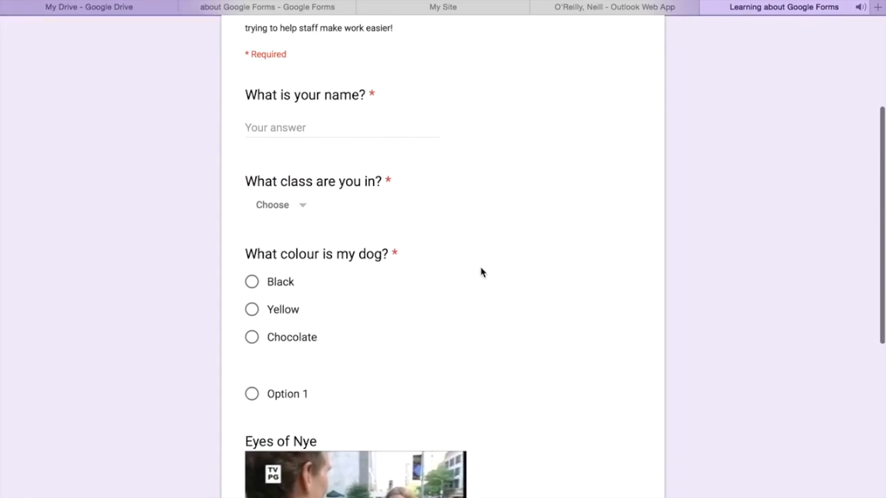
left_click(707, 8)
left_click(512, 158)
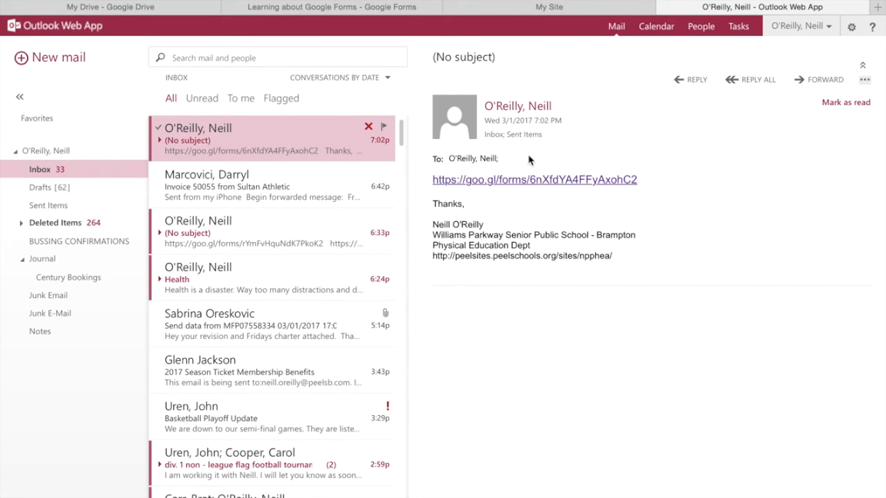
scroll(497, 249, "up", 1)
scroll(498, 251, "down", 1)
scroll(278, 255, "up", 1)
- Close the Outlook mail and staff site pages and return to My Drive in Google Drive
left_click(663, 7)
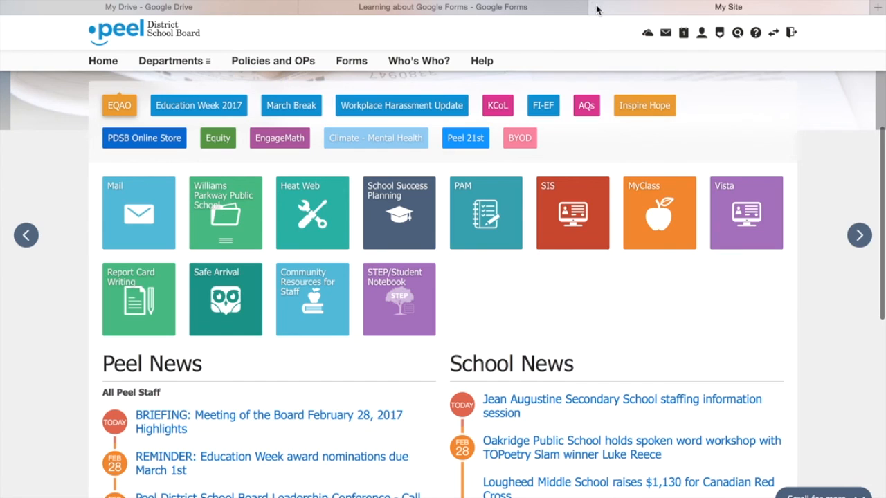
left_click(594, 7)
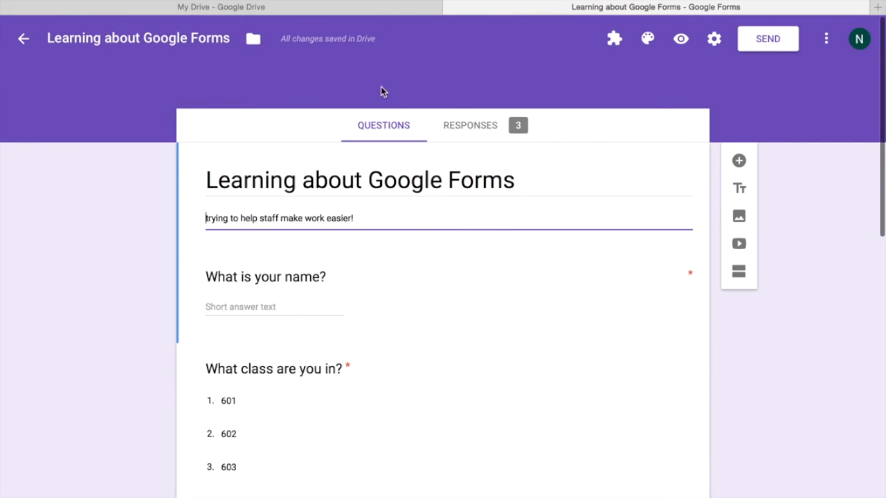
left_click(273, 9)
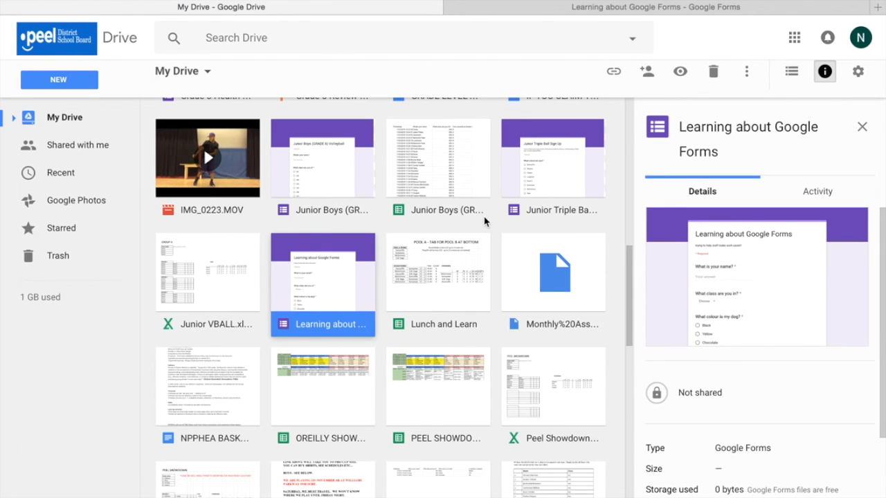
- Look through the folders and files in My Drive, ending at the start of the folder list
scroll(484, 221, "up", 5)
scroll(484, 222, "up", 5)
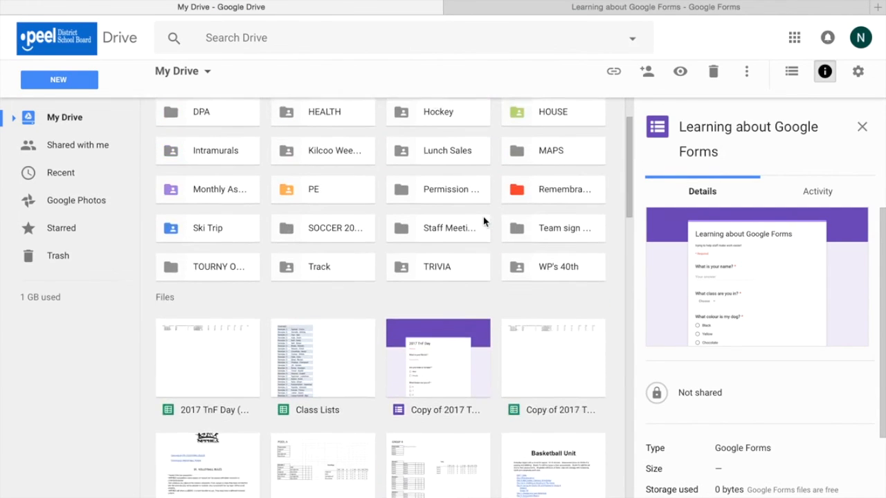
scroll(128, 360, "down", 1)
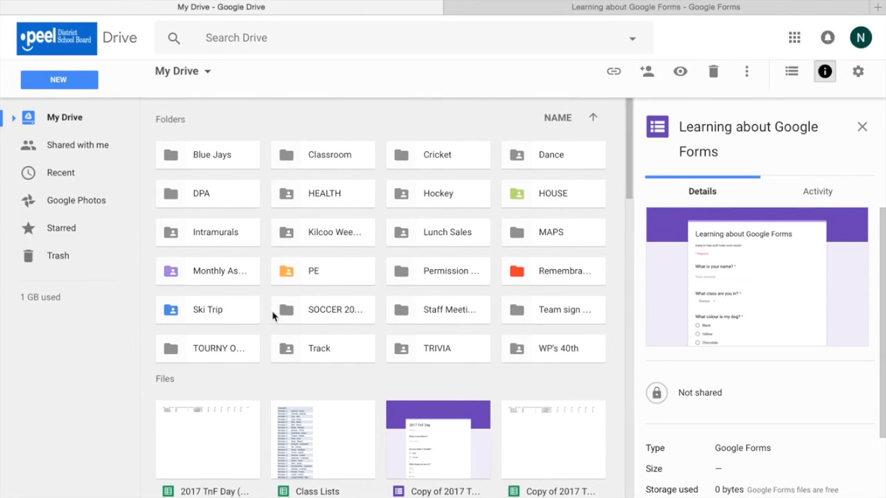
scroll(409, 354, "down", 4)
scroll(410, 353, "down", 2)
scroll(409, 354, "up", 10)
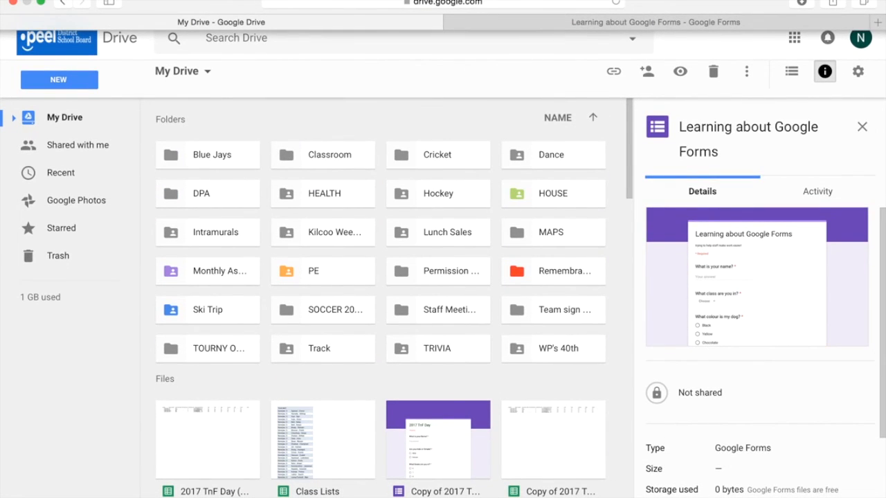